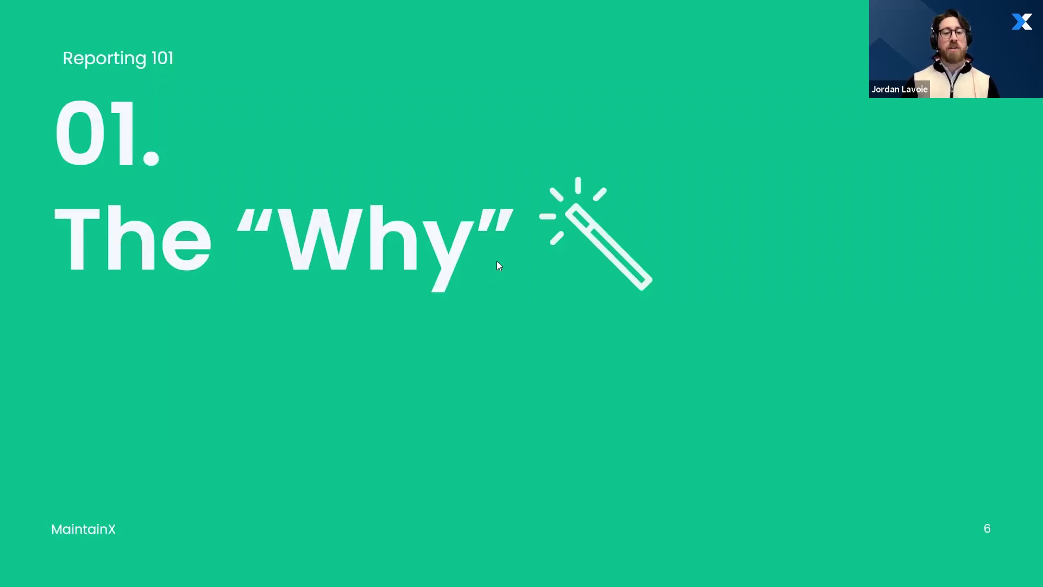
# Step: Advance to the next slide and reveal its bullet points and chart, reaching slide 9, Live Demo
pyautogui.press('Right')
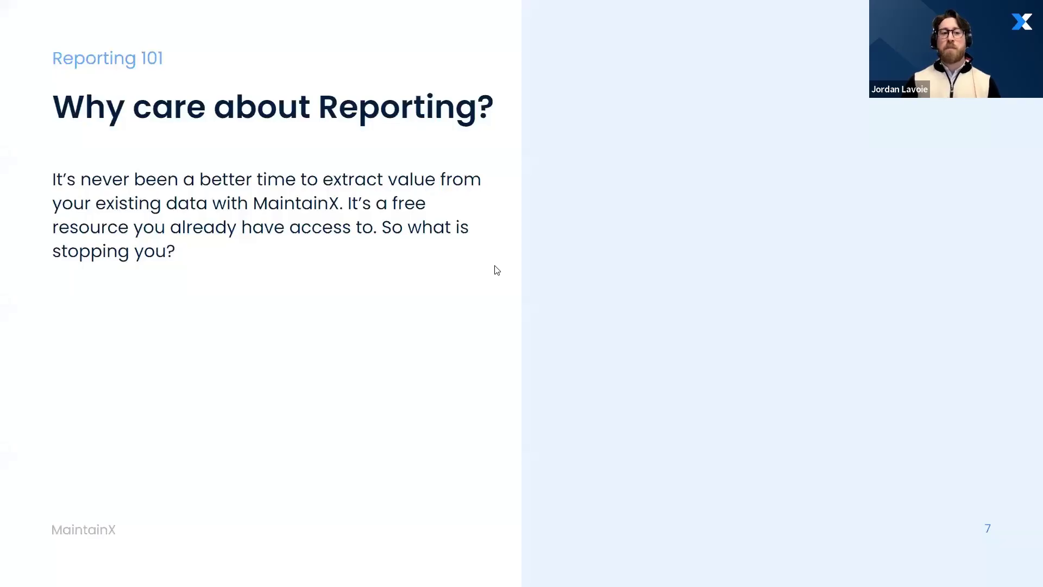
pyautogui.press('Right')
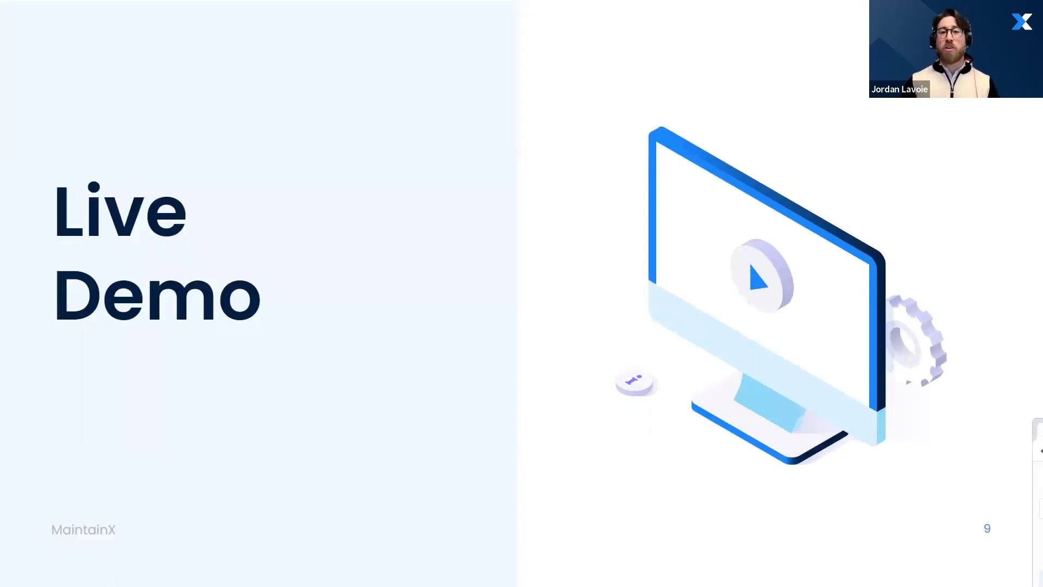
# Step: Switch from the slideshow to the MaintainX Reporting Summary page in the browser
pyautogui.hotkey('alt', 'Tab')
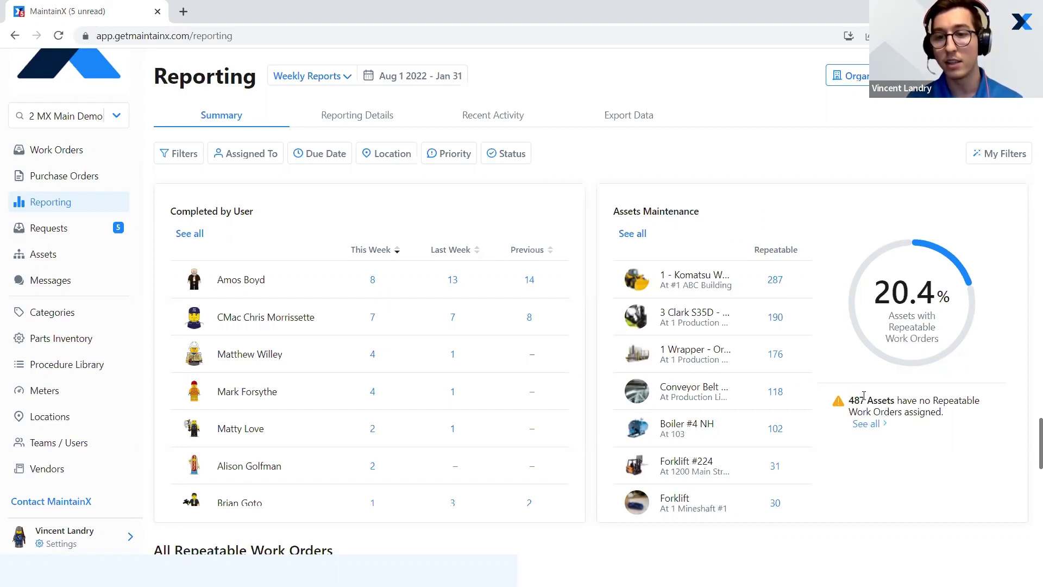
pyautogui.click(865, 428)
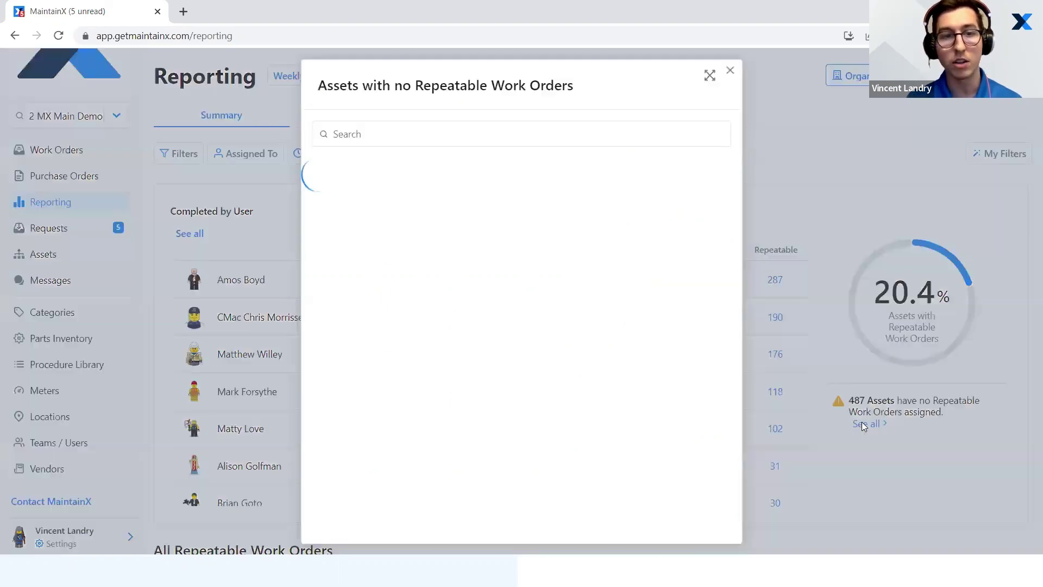
pyautogui.scroll(-4, 489, 233)
pyautogui.scroll(-3, 489, 246)
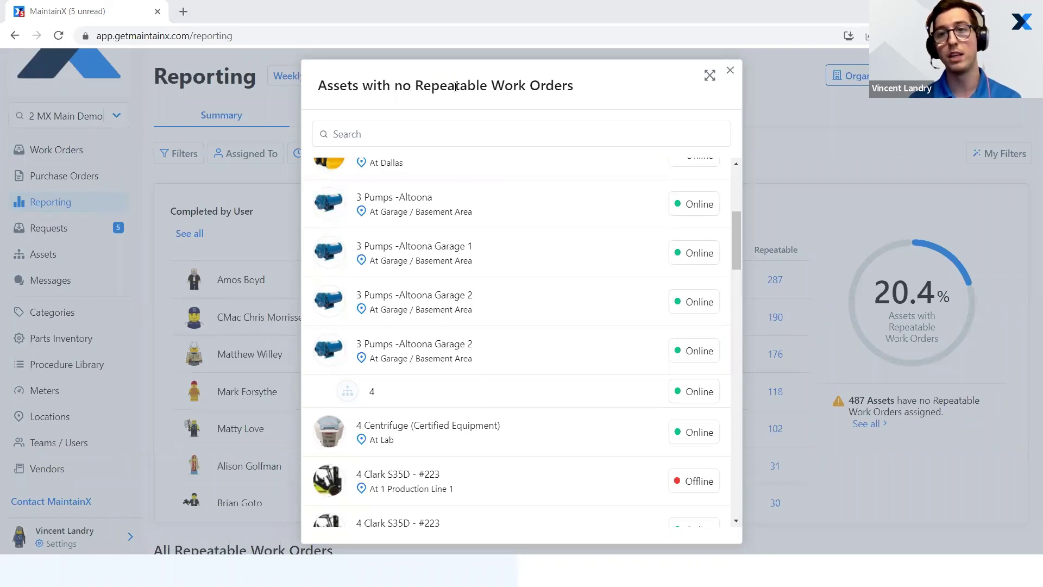
pyautogui.click(708, 76)
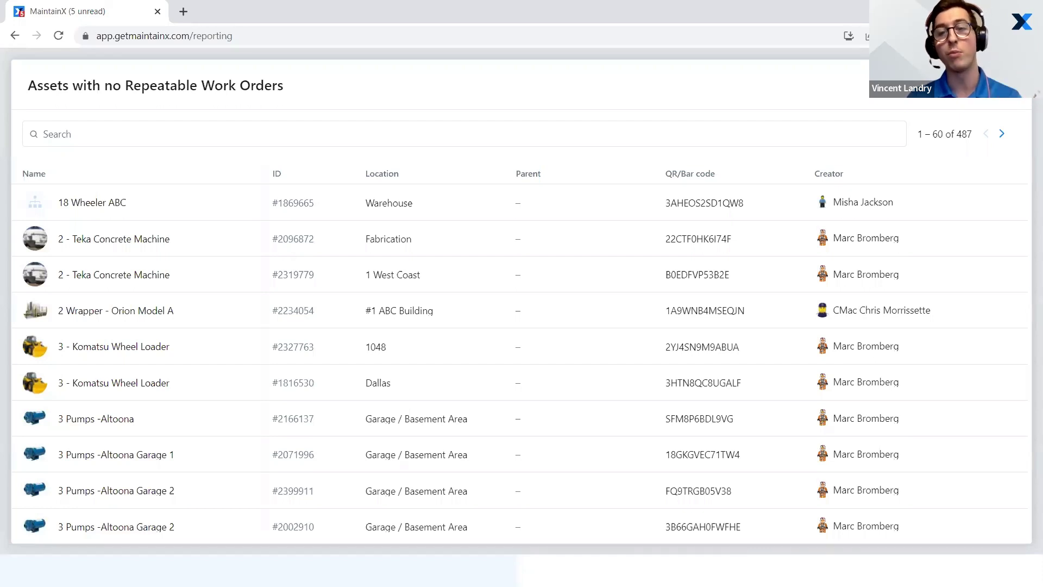
pyautogui.press('Escape')
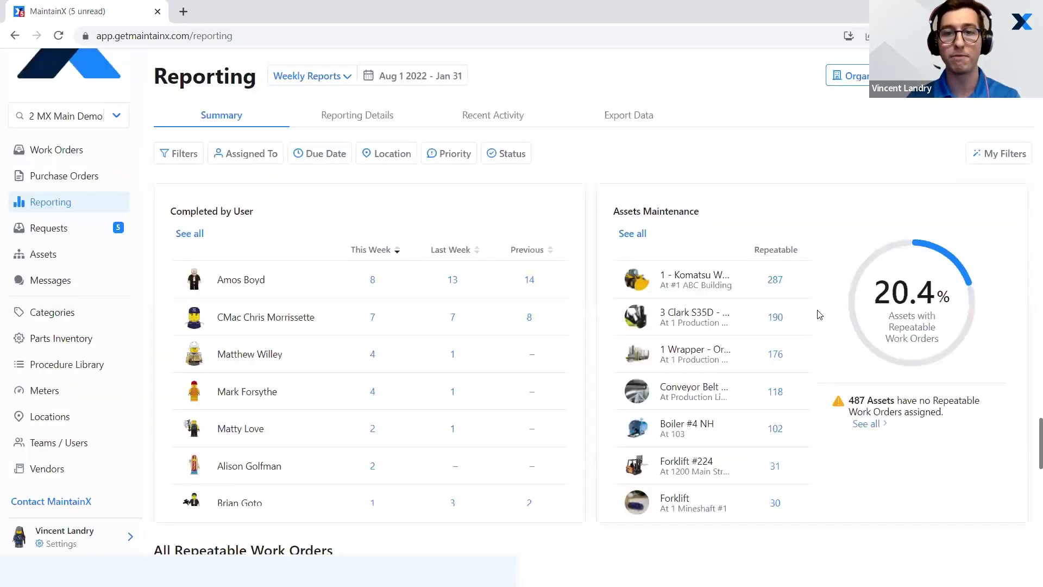
pyautogui.scroll(6, 594, 323)
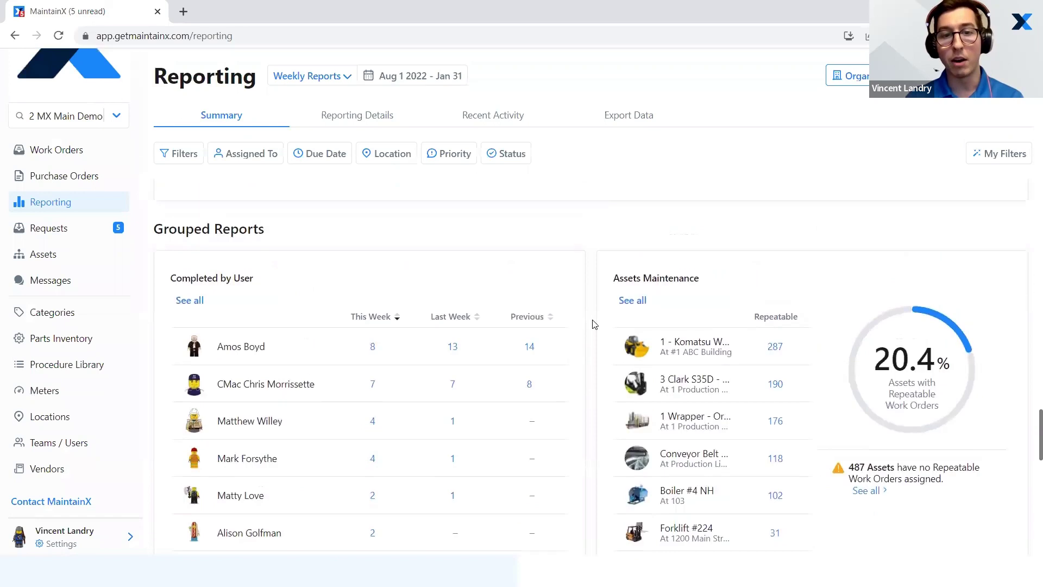
pyautogui.scroll(5, 594, 331)
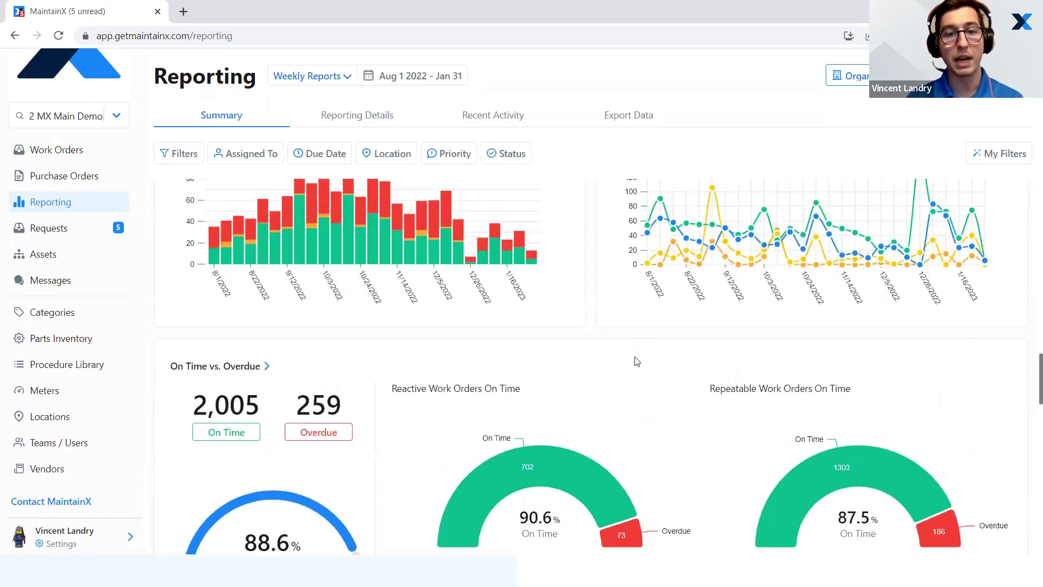
pyautogui.scroll(5, 600, 345)
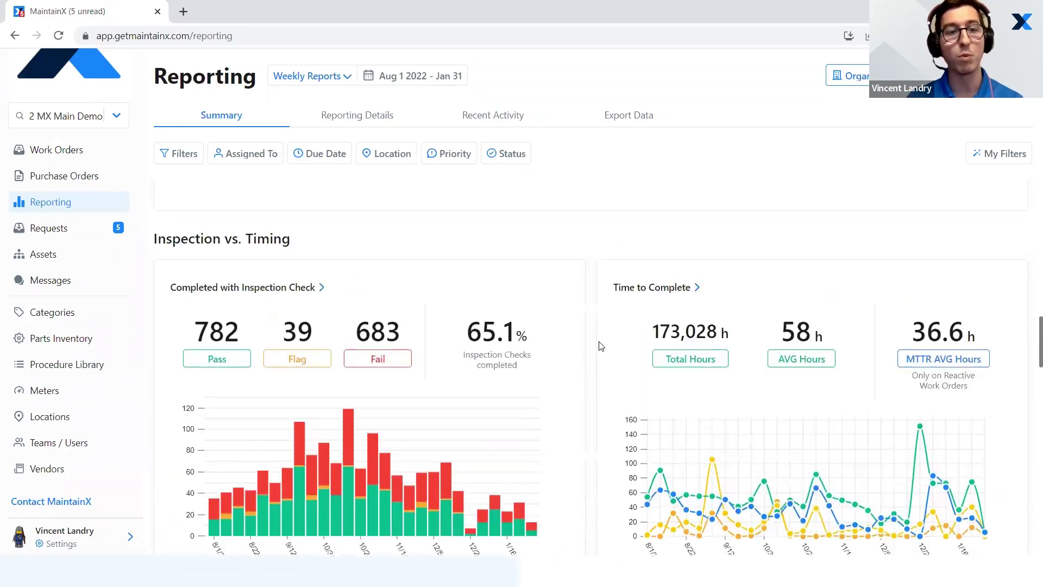
pyautogui.scroll(3, 601, 346)
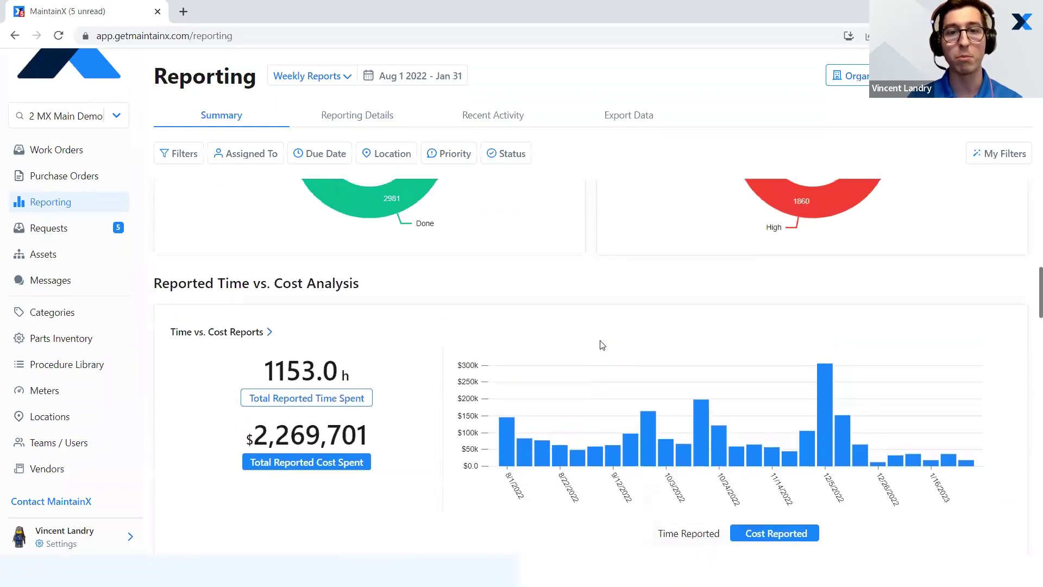
pyautogui.scroll(8, 602, 345)
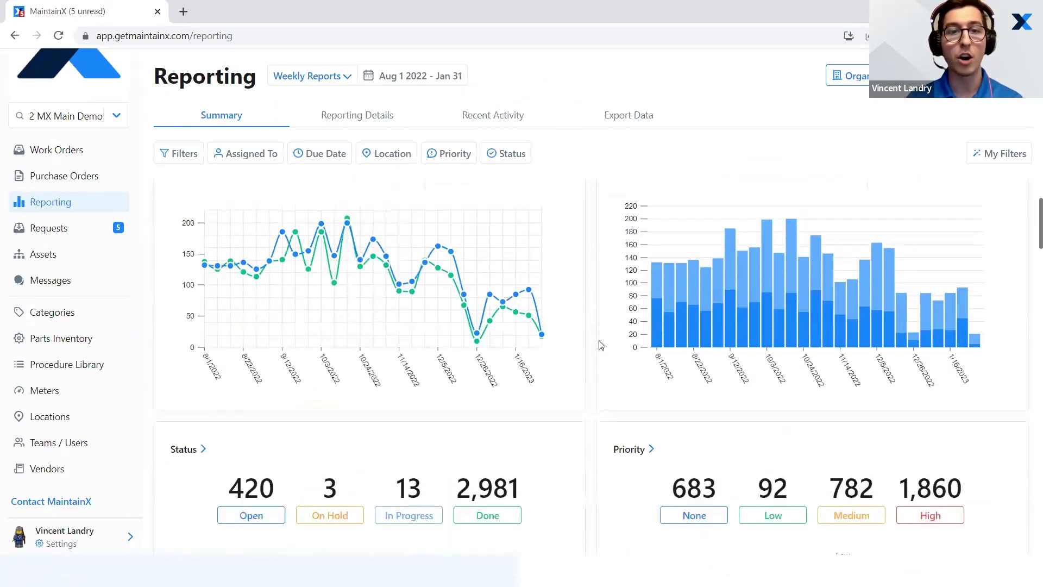
pyautogui.scroll(3, 601, 343)
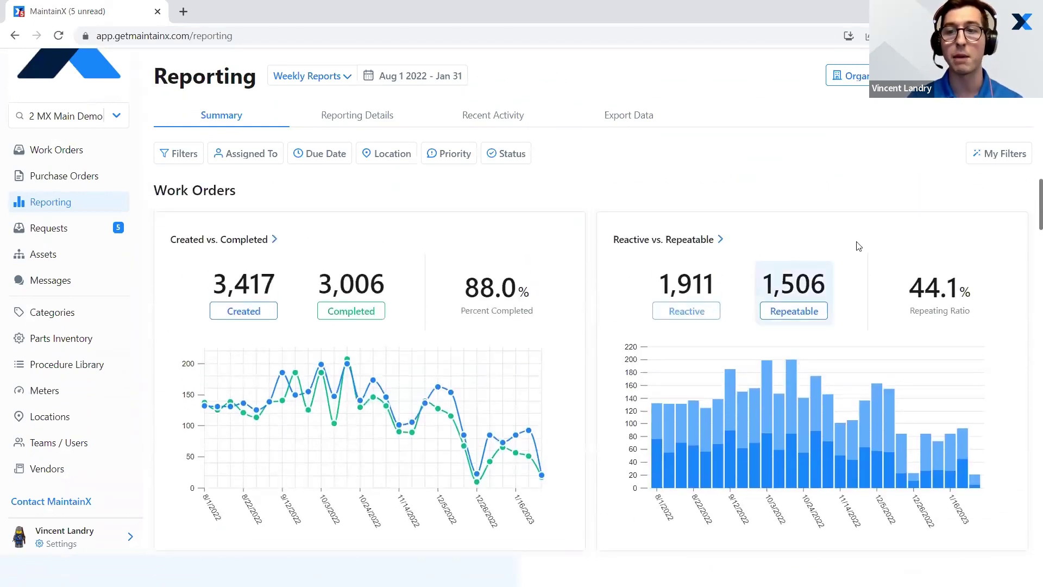
pyautogui.scroll(-1, 1028, 210)
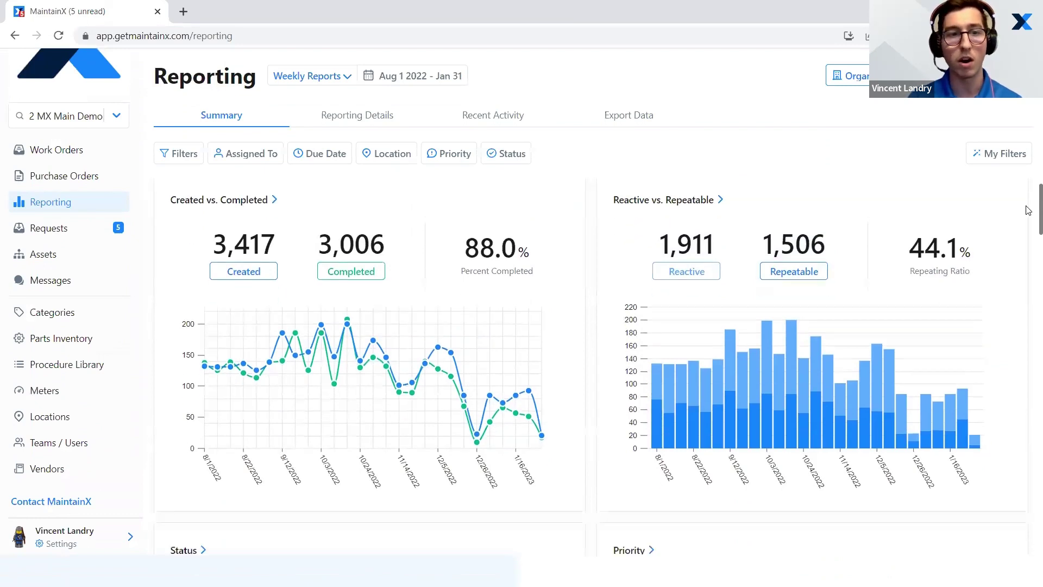
pyautogui.scroll(1, 1005, 210)
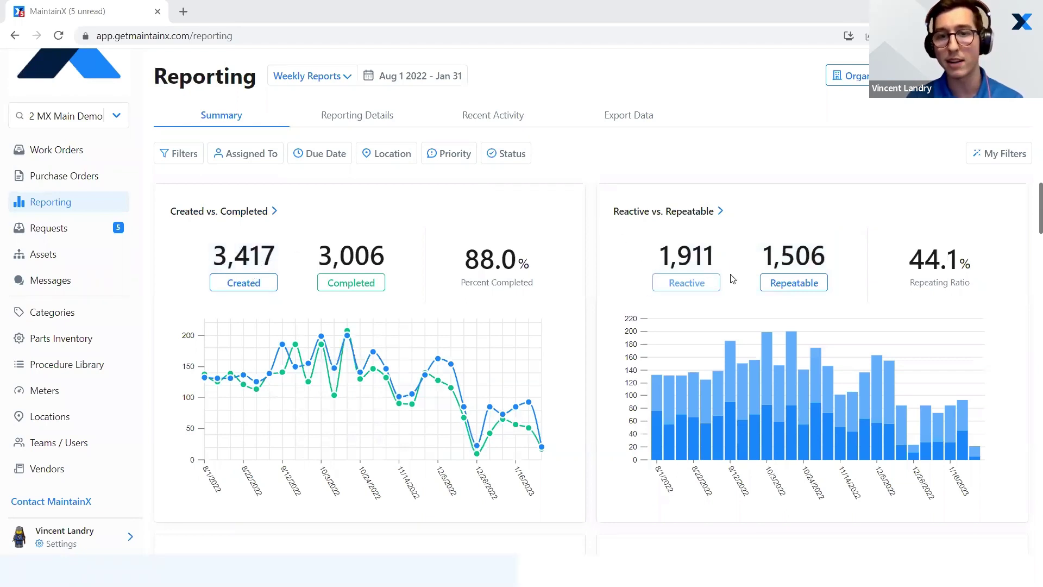
pyautogui.click(681, 213)
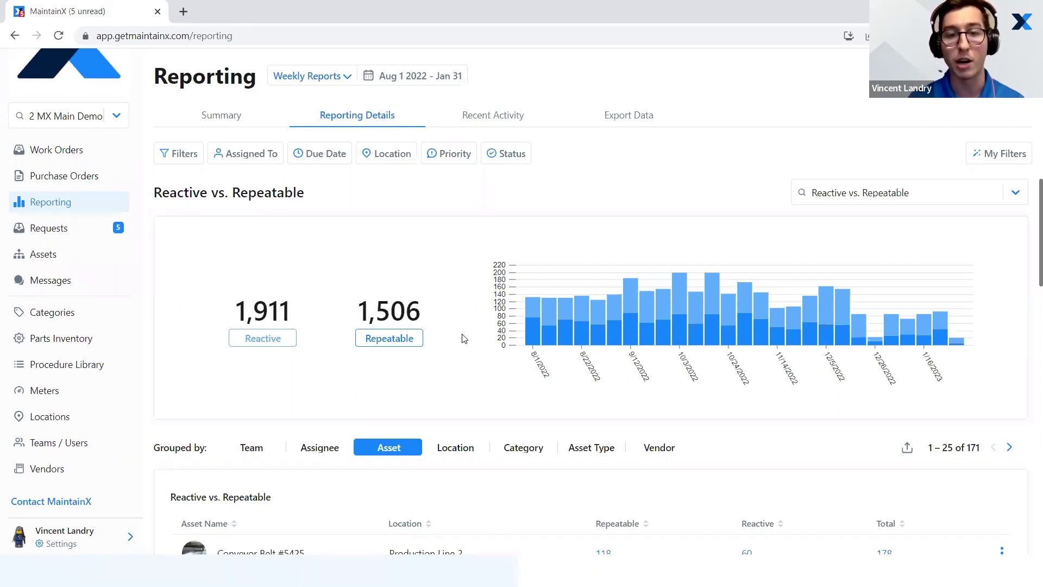
# Step: Scroll down the Details page to the asset-grouped Reactive vs. Repeatable table
pyautogui.scroll(-1, 444, 331)
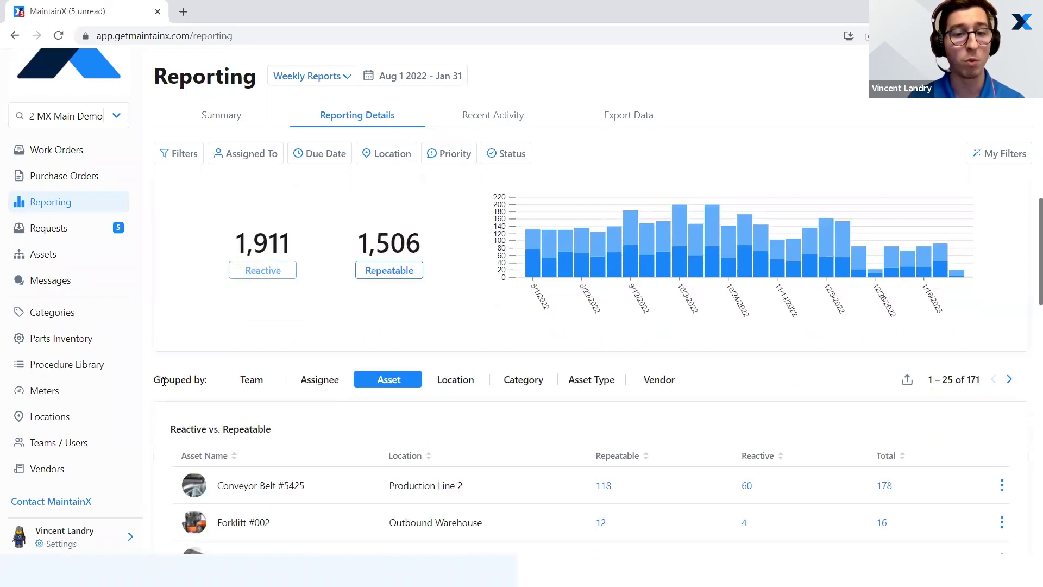
pyautogui.scroll(-1, 197, 380)
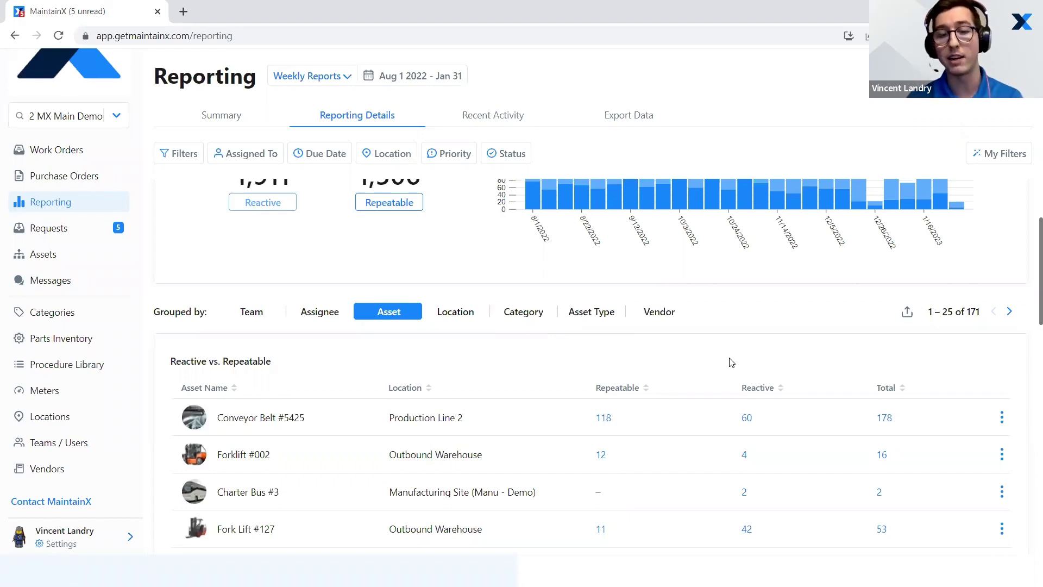
# Step: Sort the asset table by the Reactive column, highest count first
pyautogui.scroll(-1, 717, 359)
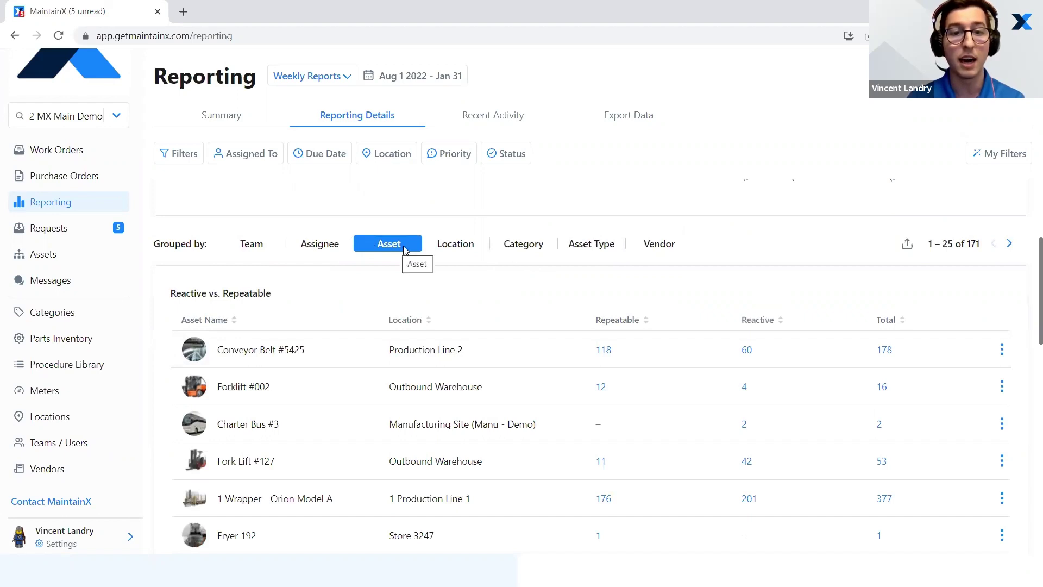
pyautogui.scroll(-1, 461, 251)
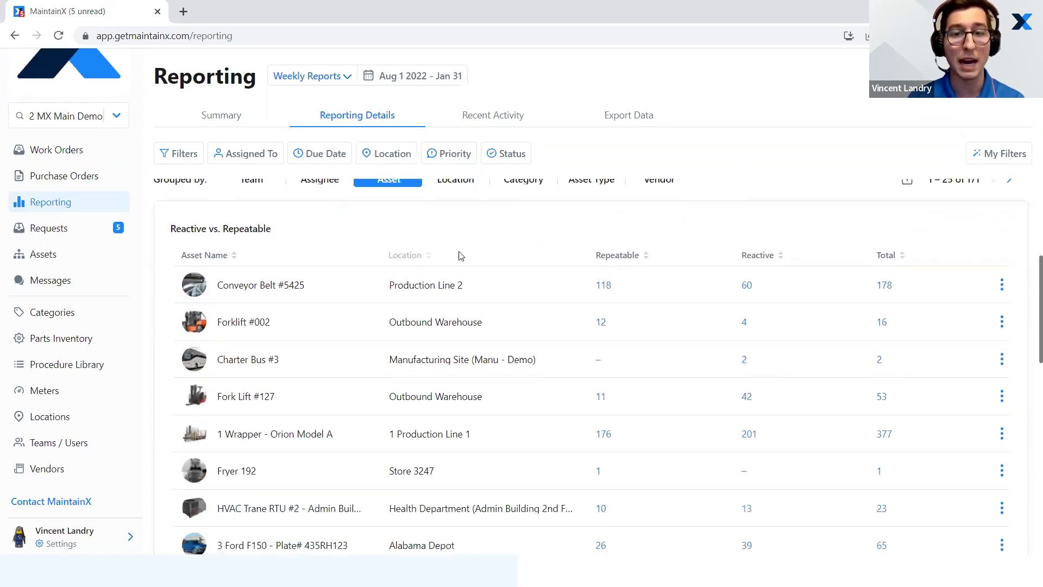
pyautogui.click(778, 256)
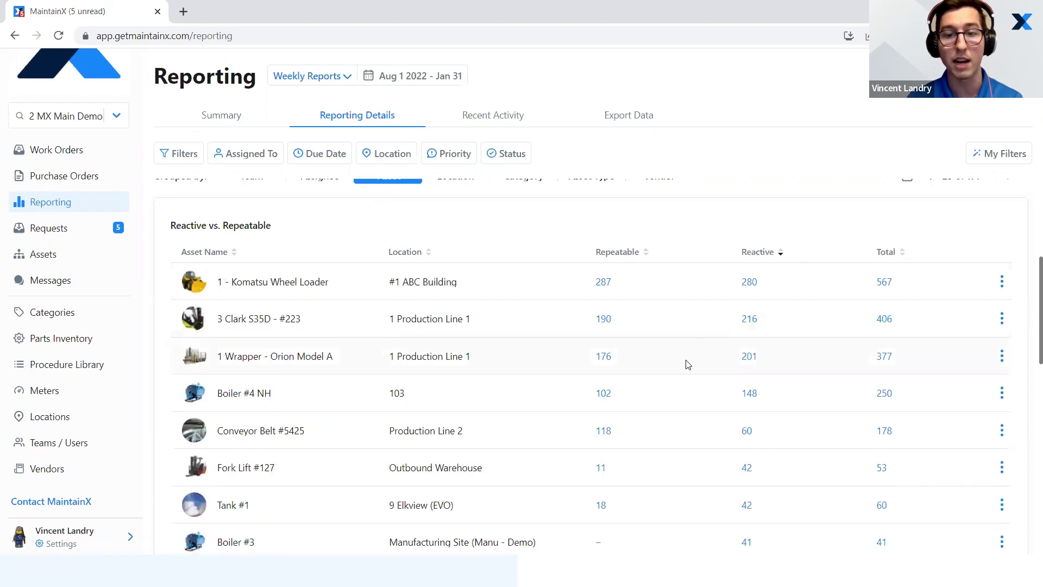
pyautogui.scroll(-1, 689, 363)
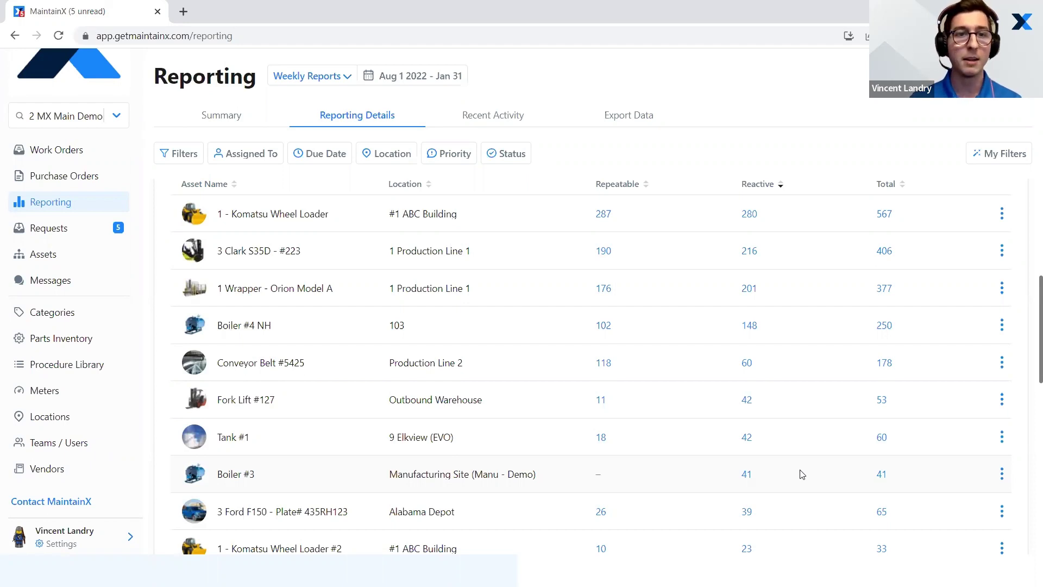
# Step: Scroll back up to the Reactive vs. Repeatable chart at the top of the report
pyautogui.scroll(6, 801, 474)
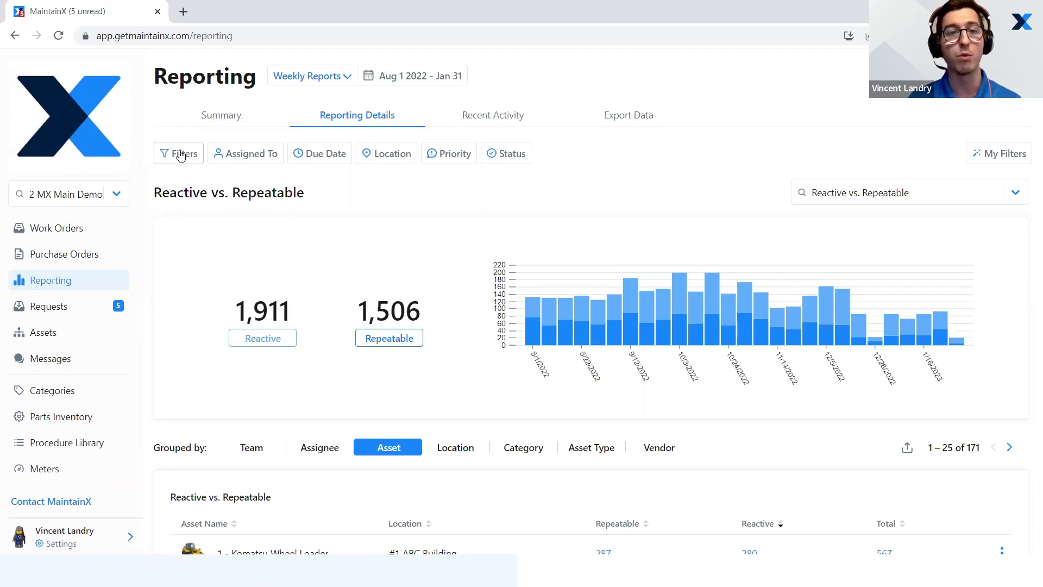
# Step: Add an Assets filter for Boiler #3, searching 'boiler', and apply it to the report
pyautogui.click(181, 155)
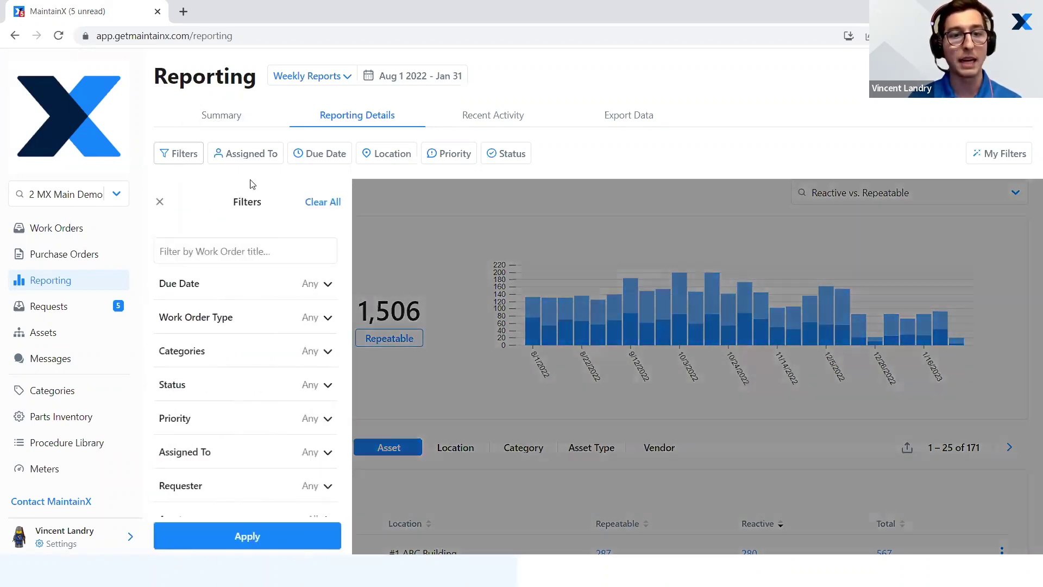
pyautogui.scroll(-1, 248, 329)
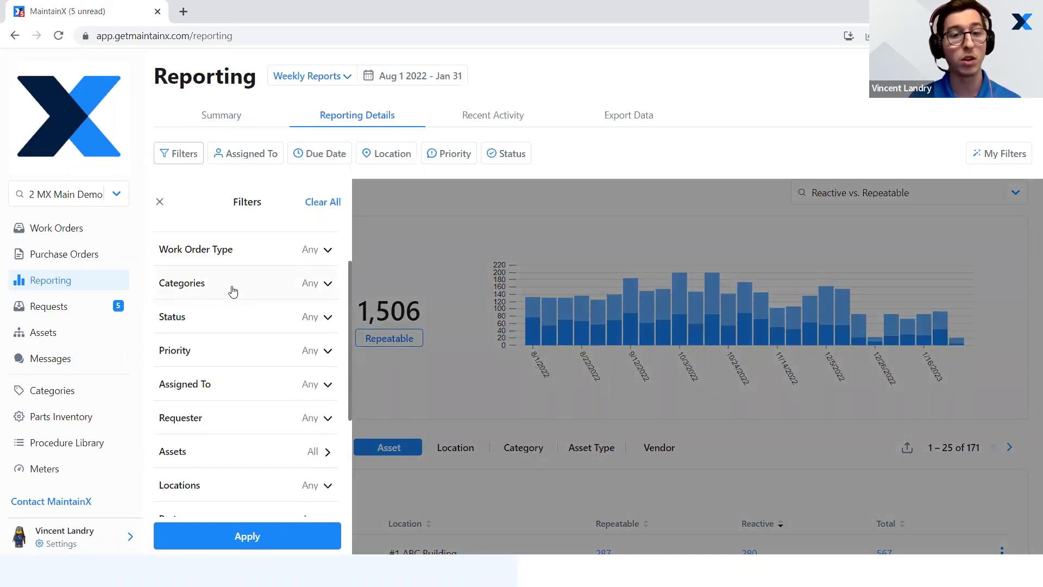
pyautogui.scroll(-1, 233, 290)
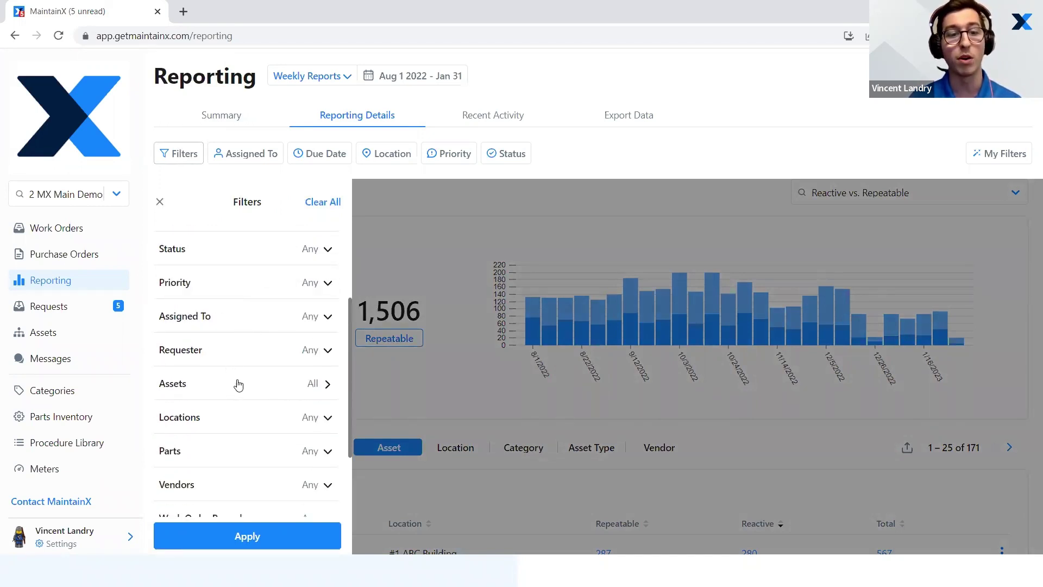
pyautogui.click(302, 385)
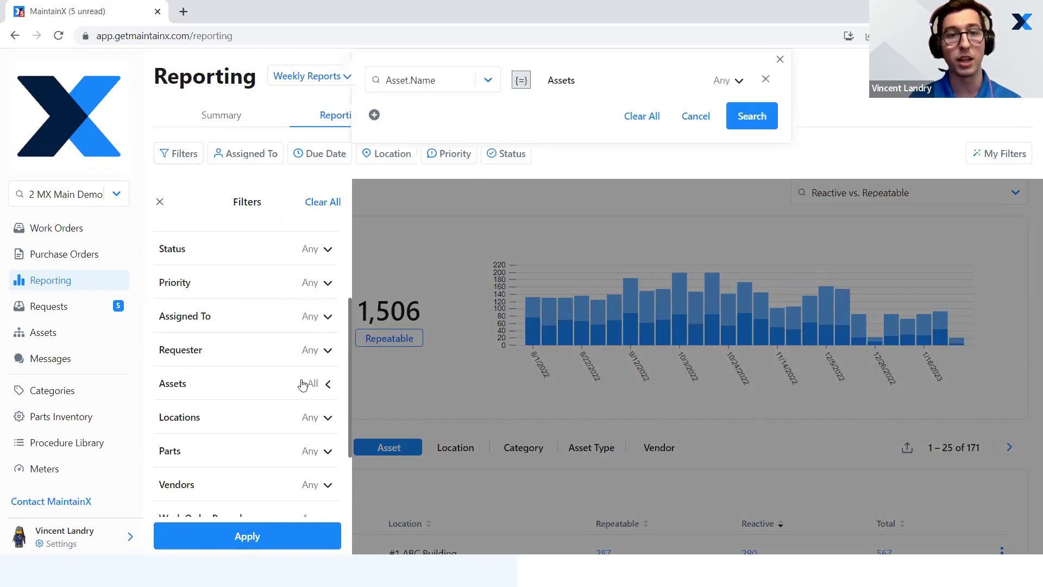
pyautogui.click(615, 90)
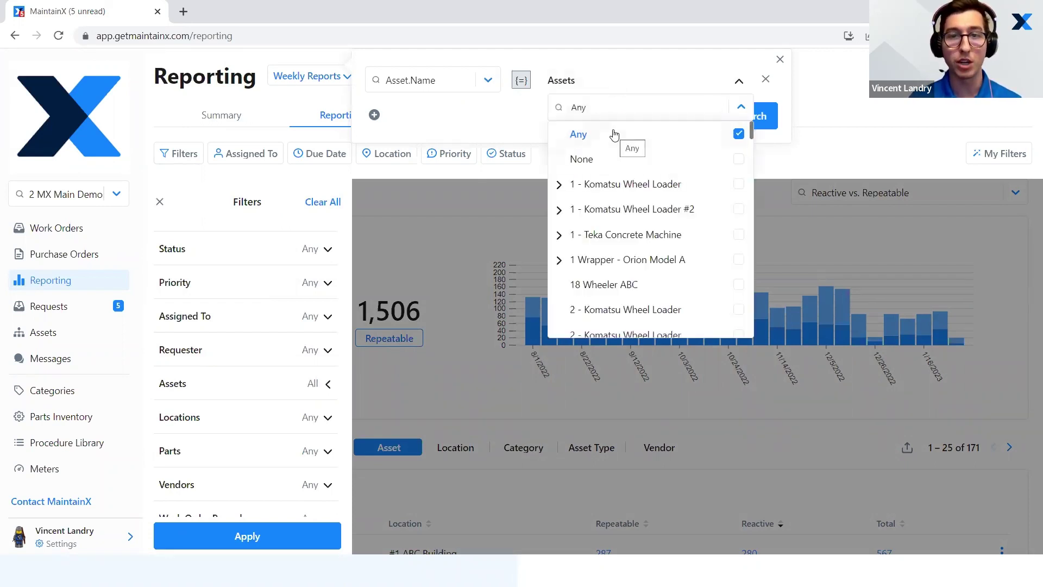
pyautogui.write('boiler')
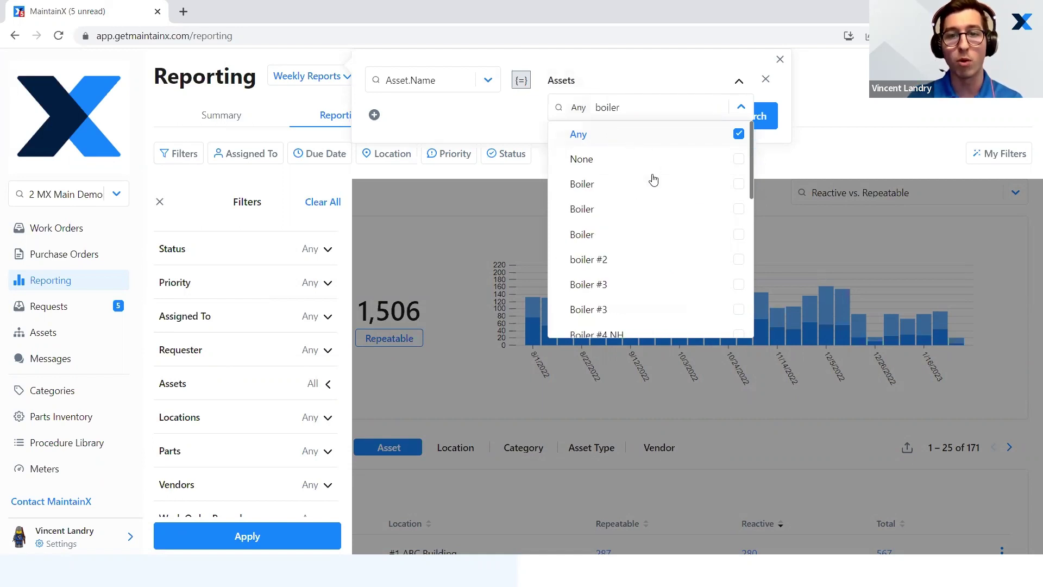
pyautogui.scroll(-2, 638, 272)
pyautogui.click(628, 223)
pyautogui.click(772, 120)
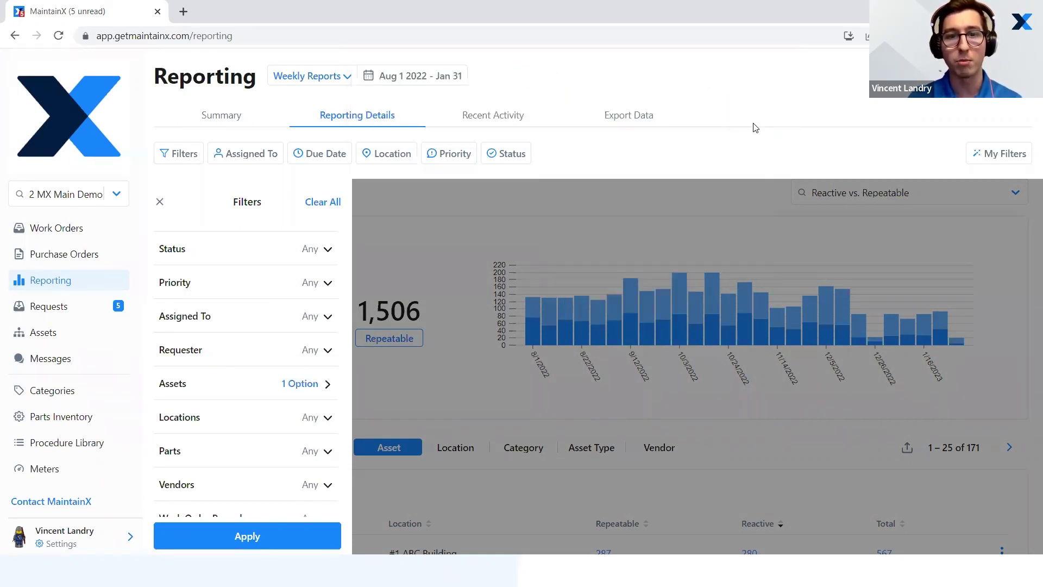
pyautogui.click(284, 536)
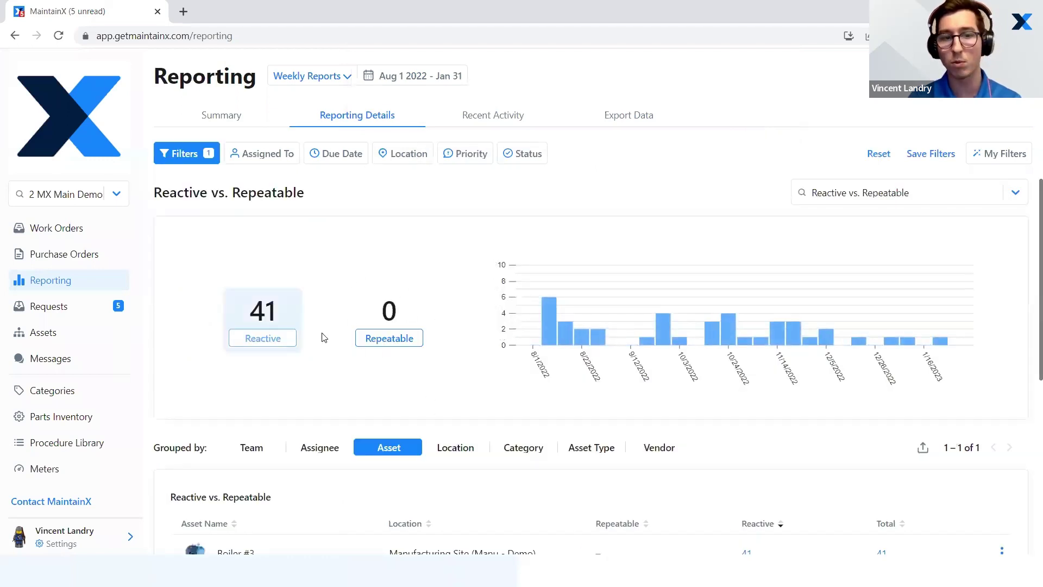
# Step: Show the Summary charts and scroll down to the On Time vs. Overdue section
pyautogui.click(242, 117)
pyautogui.scroll(-8, 414, 247)
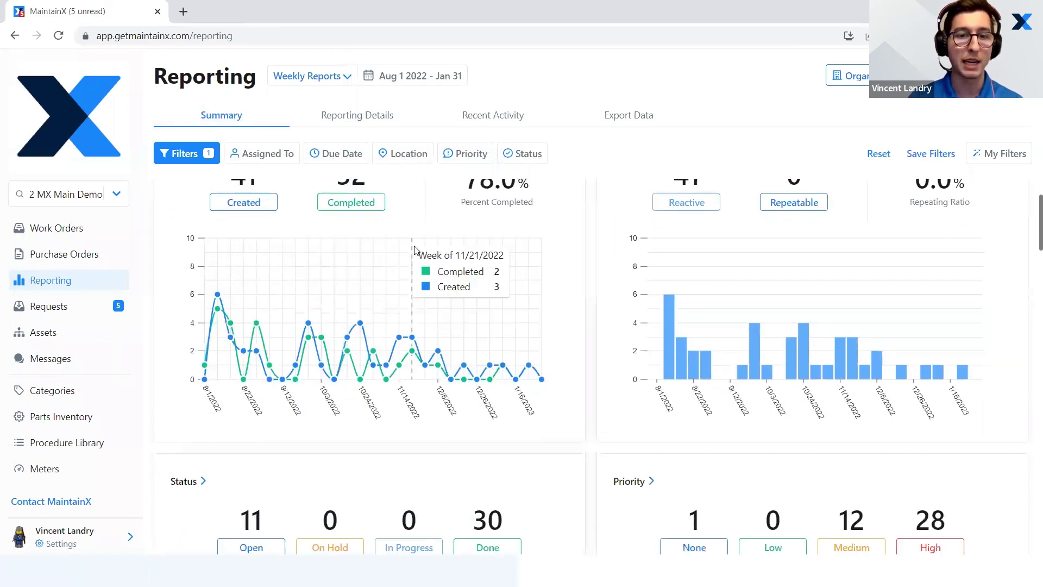
pyautogui.scroll(-15, 414, 244)
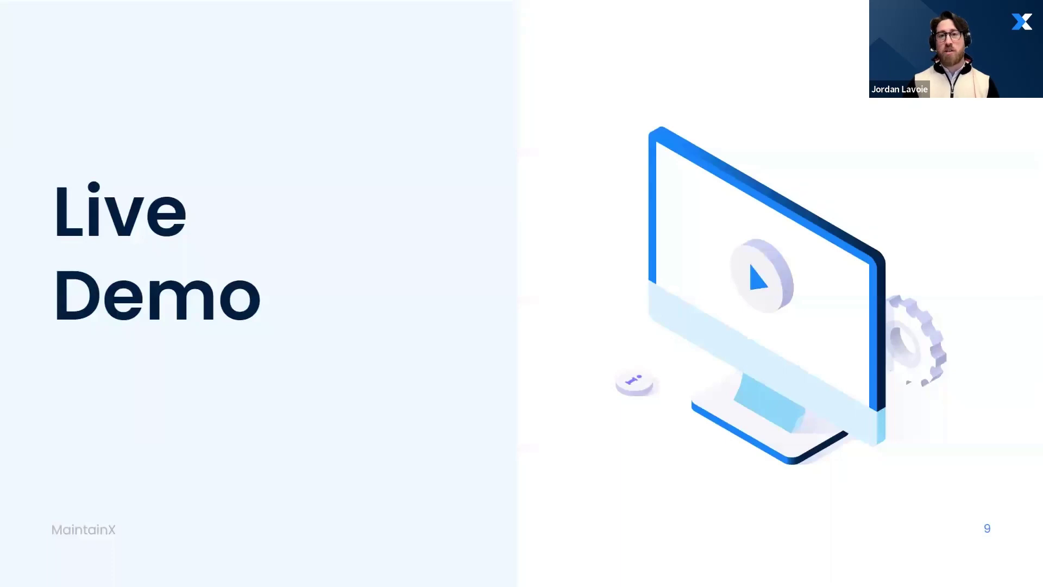
# Step: Advance past the Live Demo slide to slide 11, How to take action from the reports
pyautogui.press('Right')
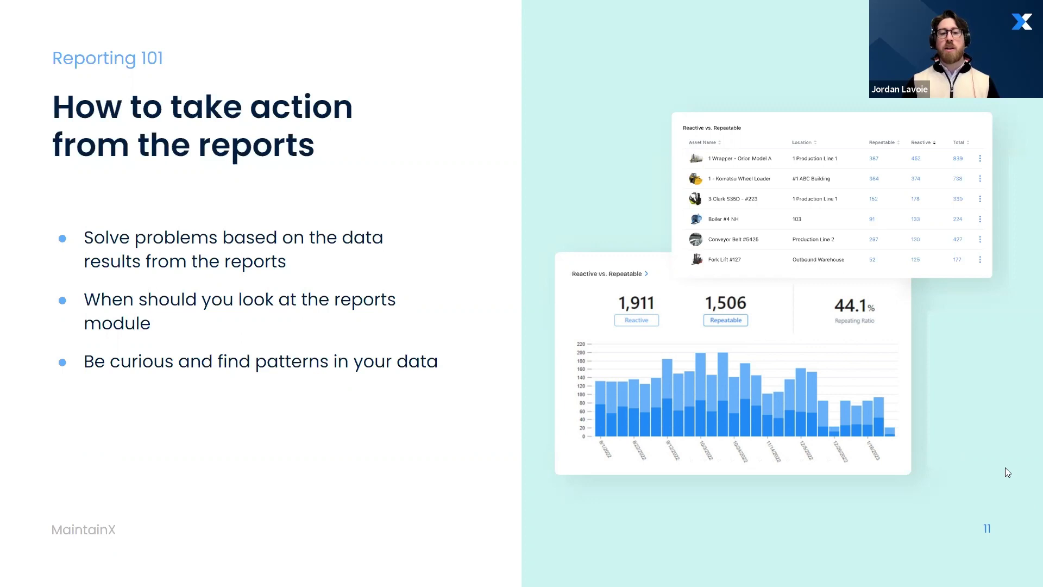
# Step: Advance to slide 12 on defining SMART goals and the story the data tells
pyautogui.press('Right')
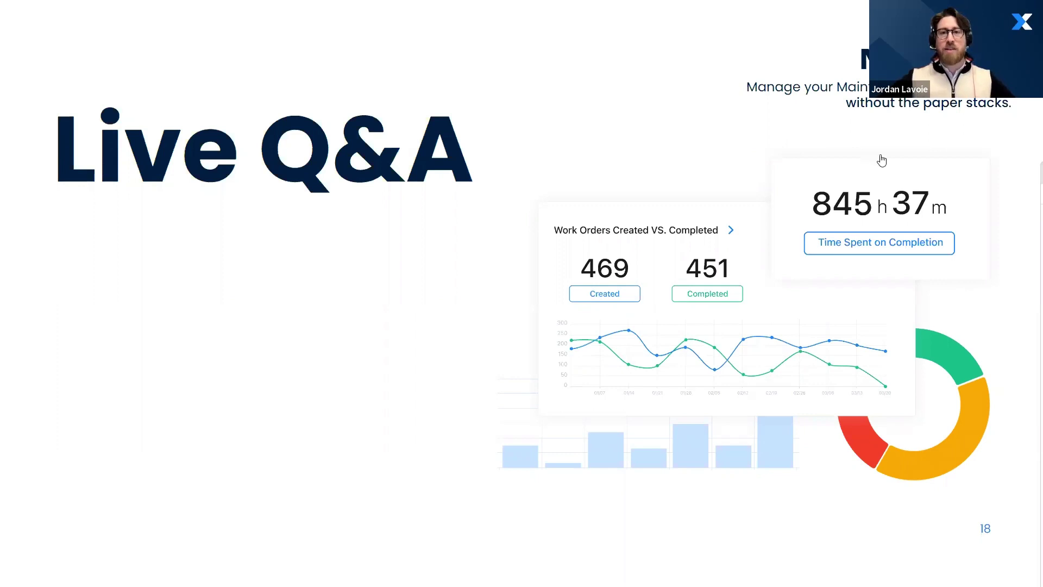
# Step: Return to the Reporting Summary and list the 683 work orders that failed the inspection check
pyautogui.hotkey('alt', 'Tab')
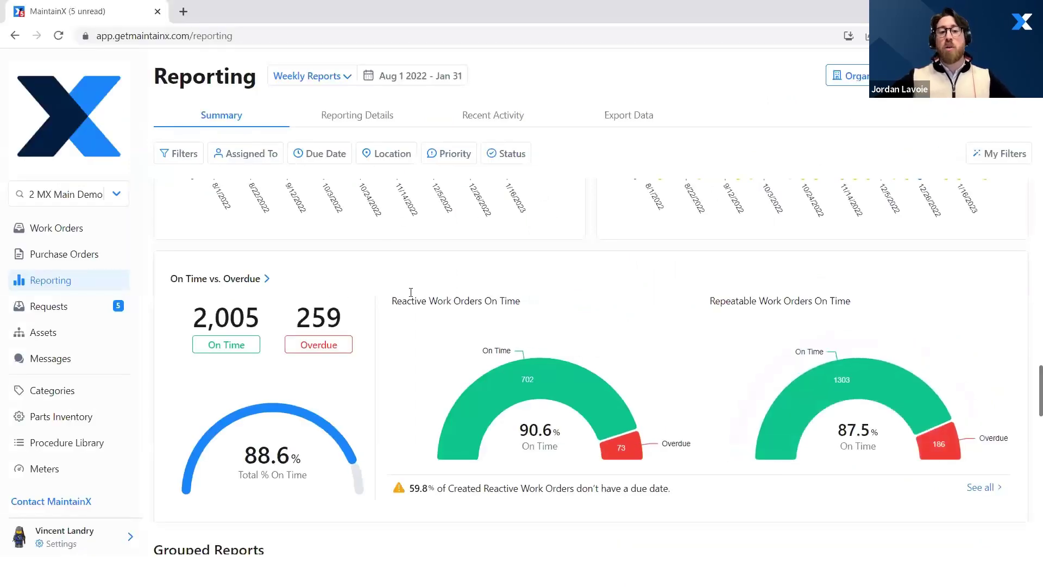
pyautogui.scroll(6, 429, 337)
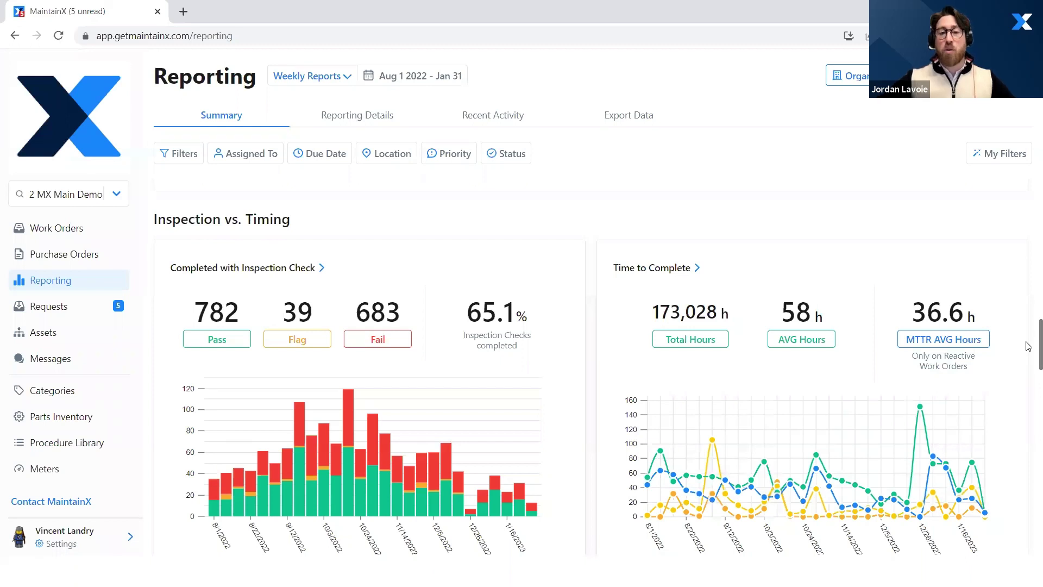
pyautogui.moveTo(1028, 346); pyautogui.dragTo(1028, 212)
pyautogui.scroll(1, 1028, 212)
pyautogui.scroll(1, 706, 380)
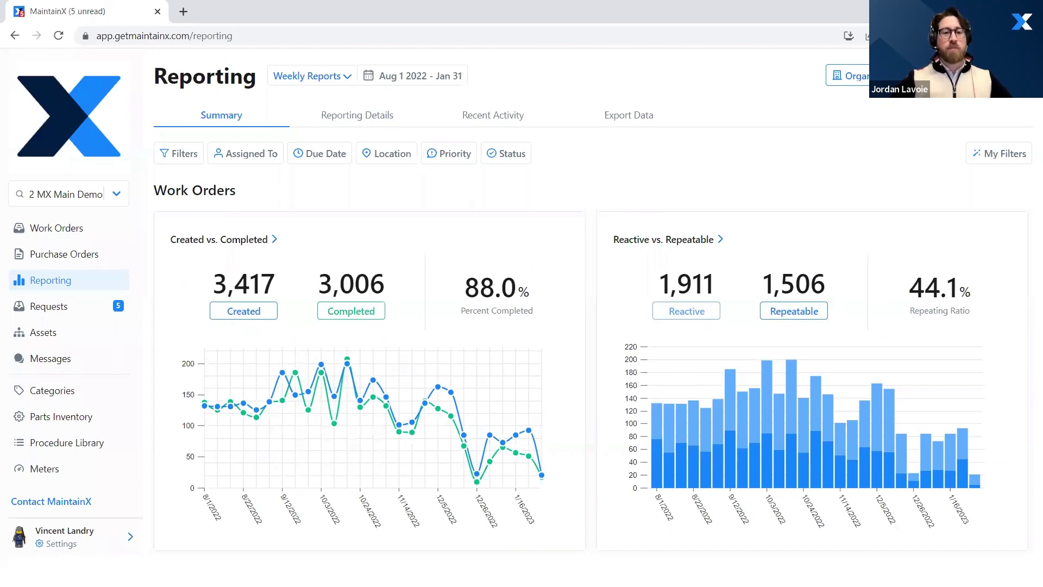
pyautogui.scroll(-4, 1028, 204)
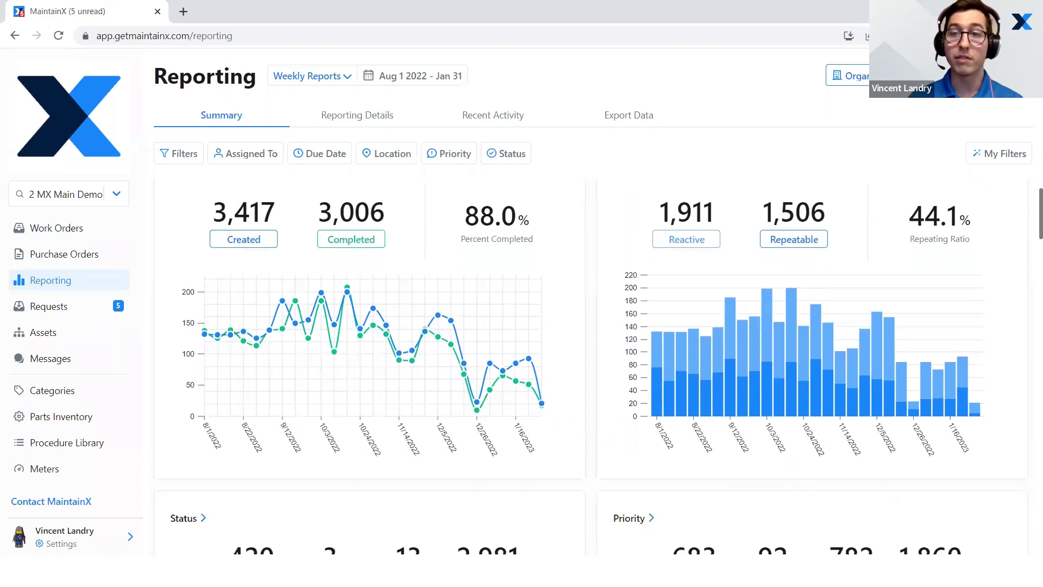
pyautogui.scroll(-13, 1026, 261)
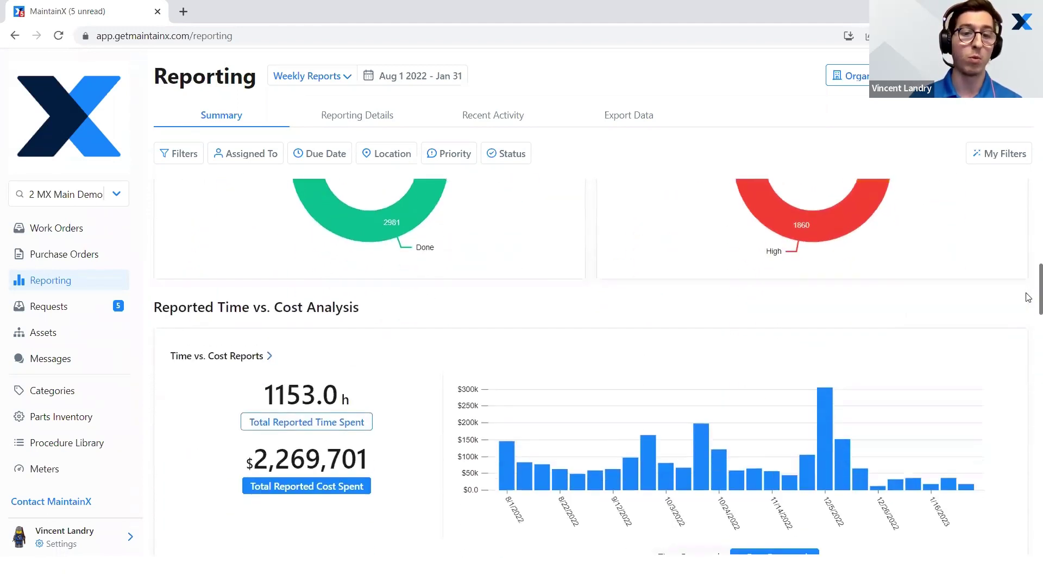
pyautogui.scroll(-6, 1028, 323)
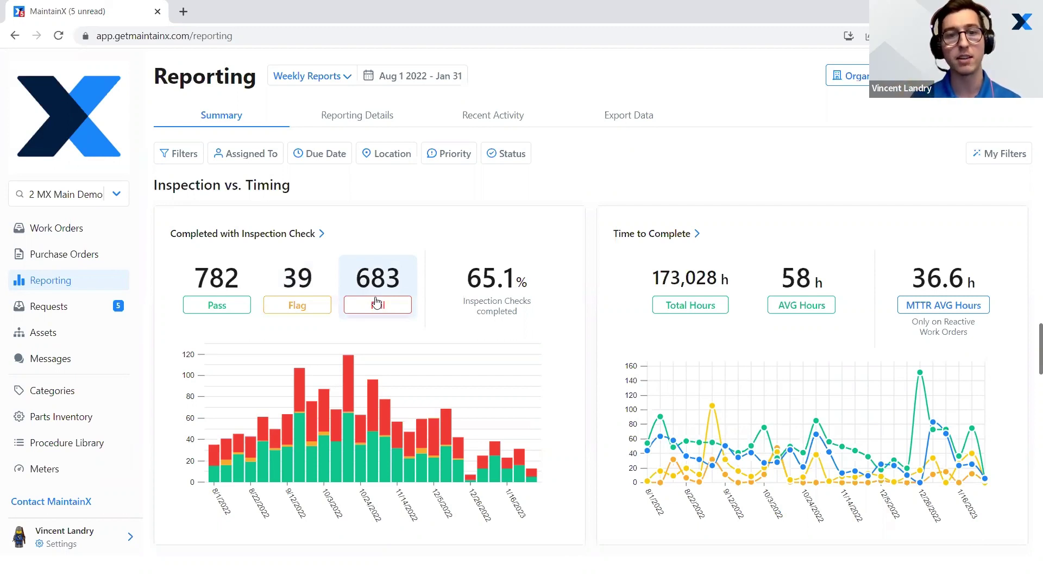
pyautogui.click(377, 302)
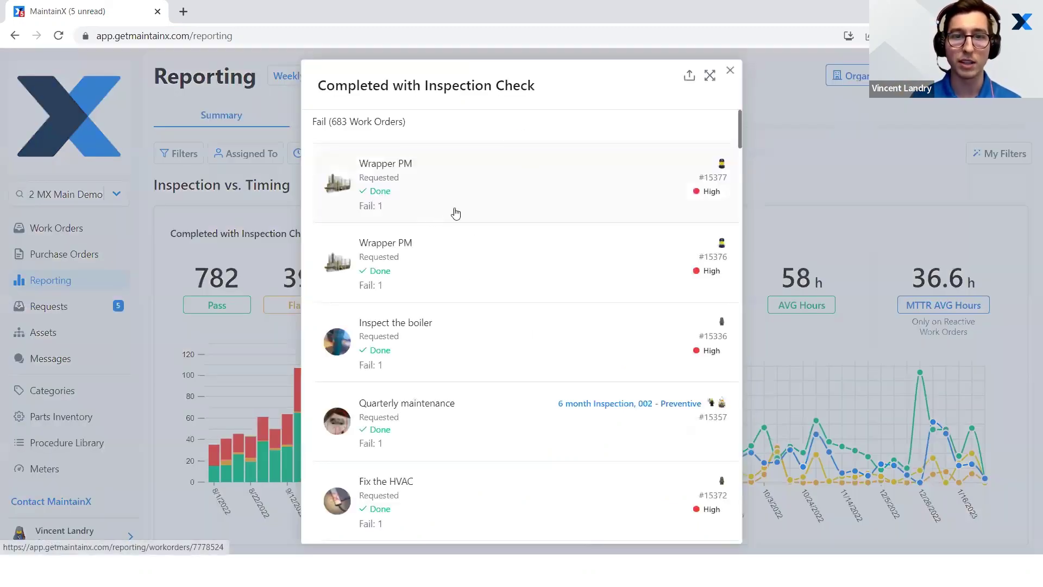
pyautogui.scroll(-9, 466, 224)
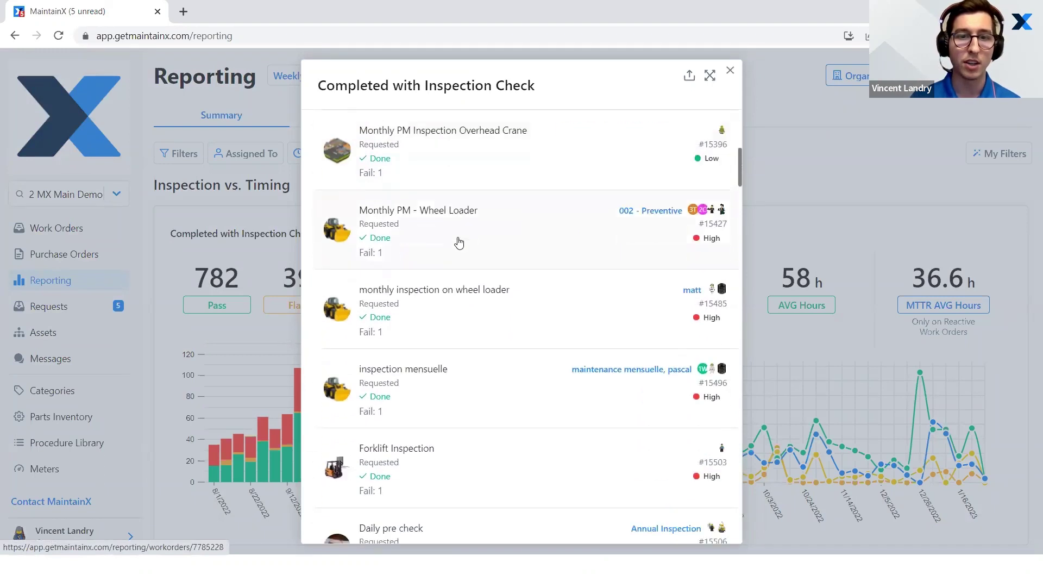
pyautogui.scroll(-3, 455, 240)
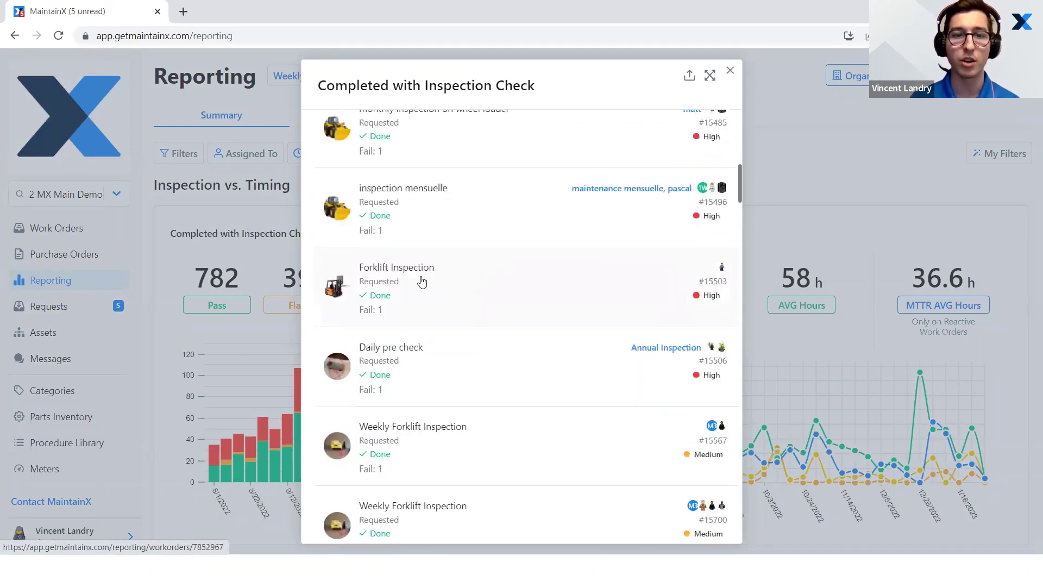
# Step: Review the Forklift Inspection work order's Fail check and 'Flat front tire' note, then close it
pyautogui.click(429, 289)
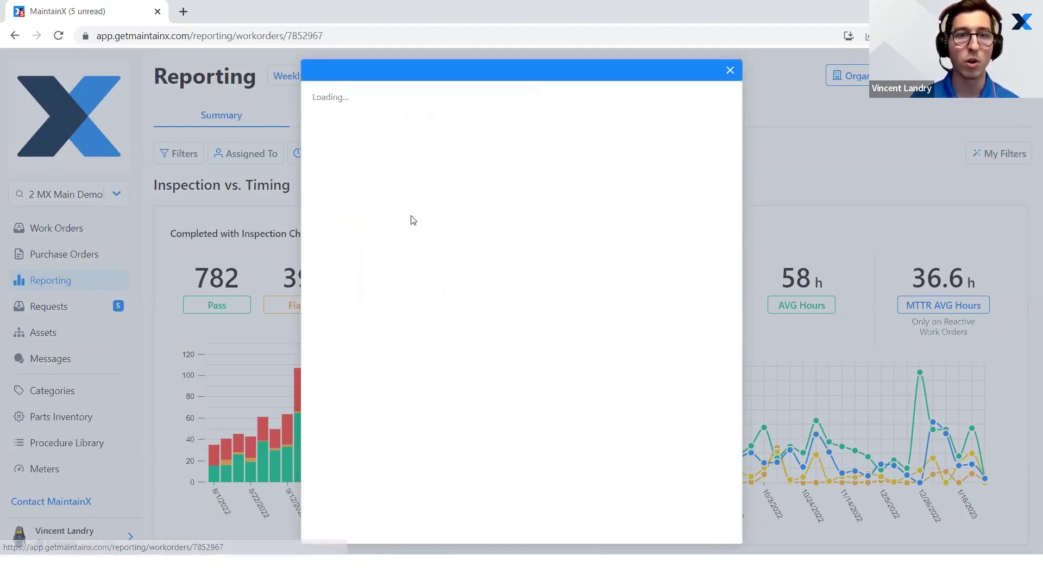
pyautogui.scroll(-10, 544, 253)
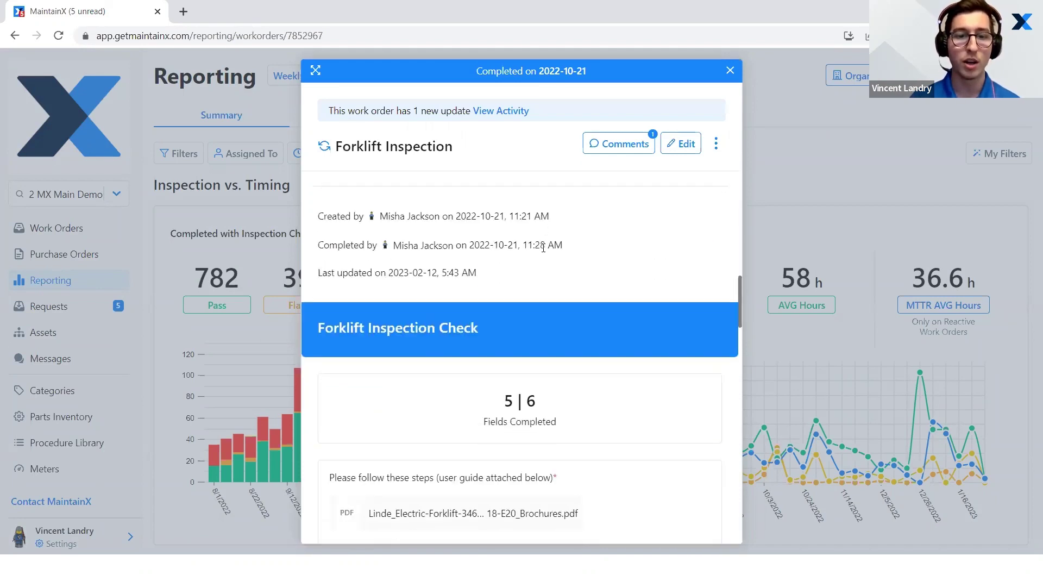
pyautogui.scroll(-10, 543, 247)
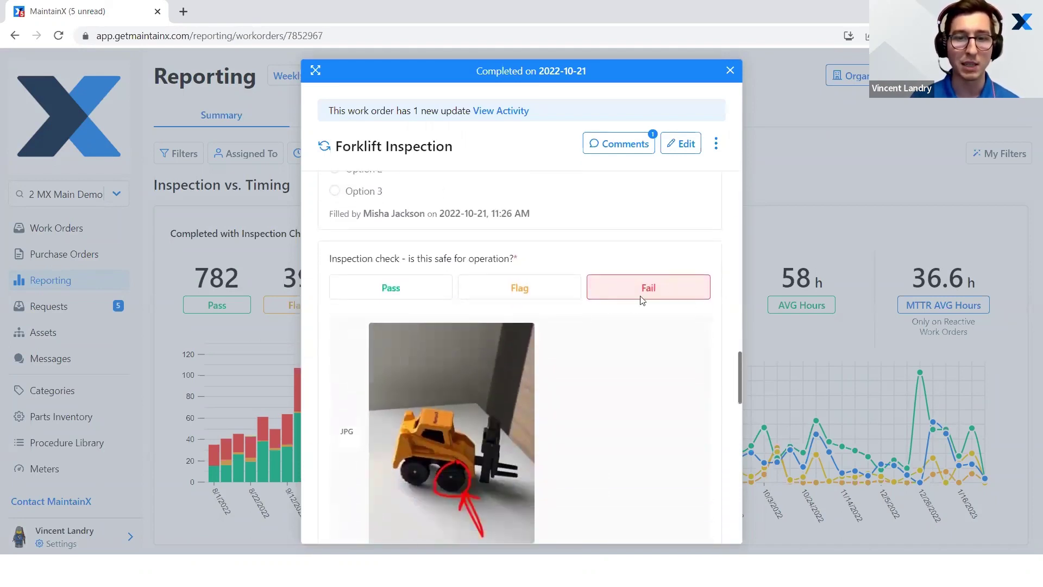
pyautogui.scroll(-2, 643, 300)
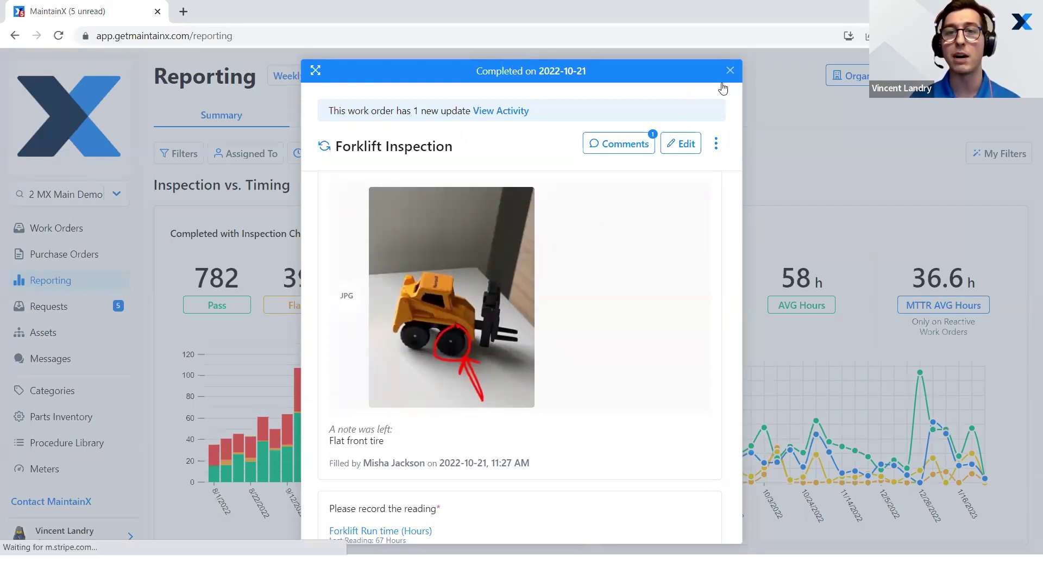
pyautogui.click(730, 72)
# Step: Close the completed inspection-check work order list to return to the summary charts
pyautogui.click(730, 72)
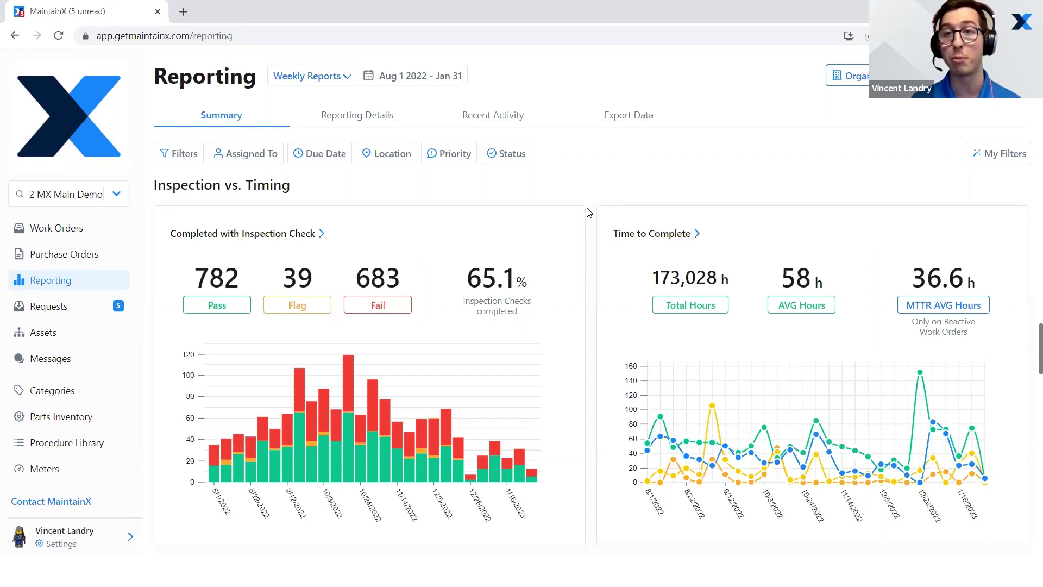
# Step: Switch to the Reporting Details tab's Reactive vs. Repeatable report, currently grouped by asset
pyautogui.click(376, 122)
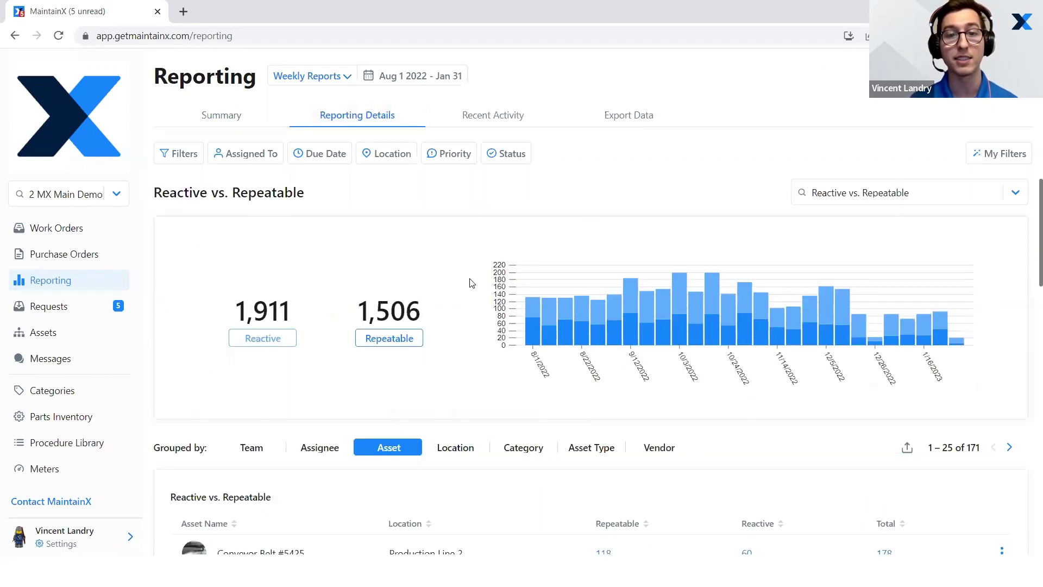
pyautogui.scroll(-1, 468, 265)
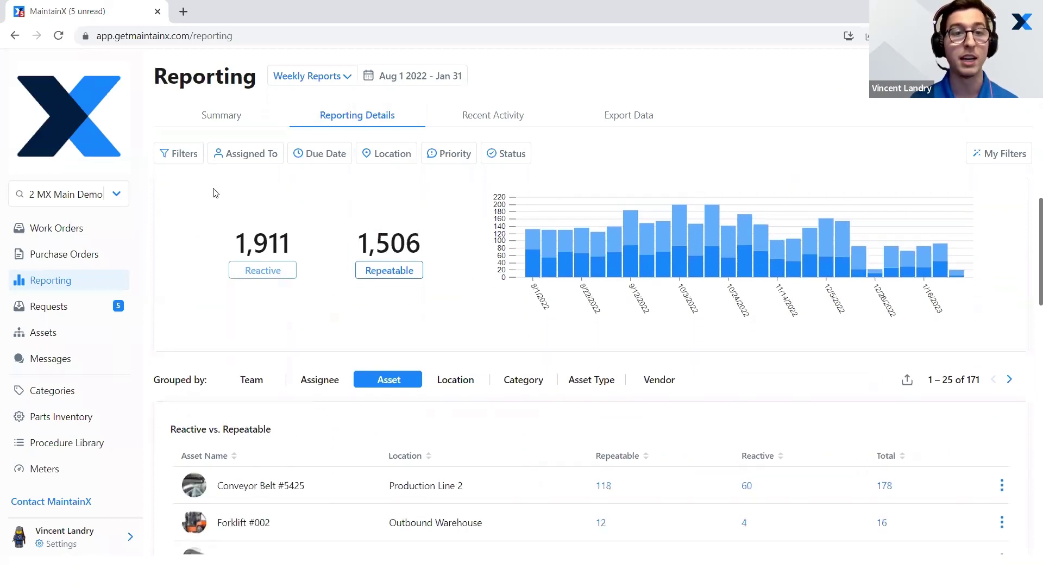
pyautogui.scroll(-1, 377, 303)
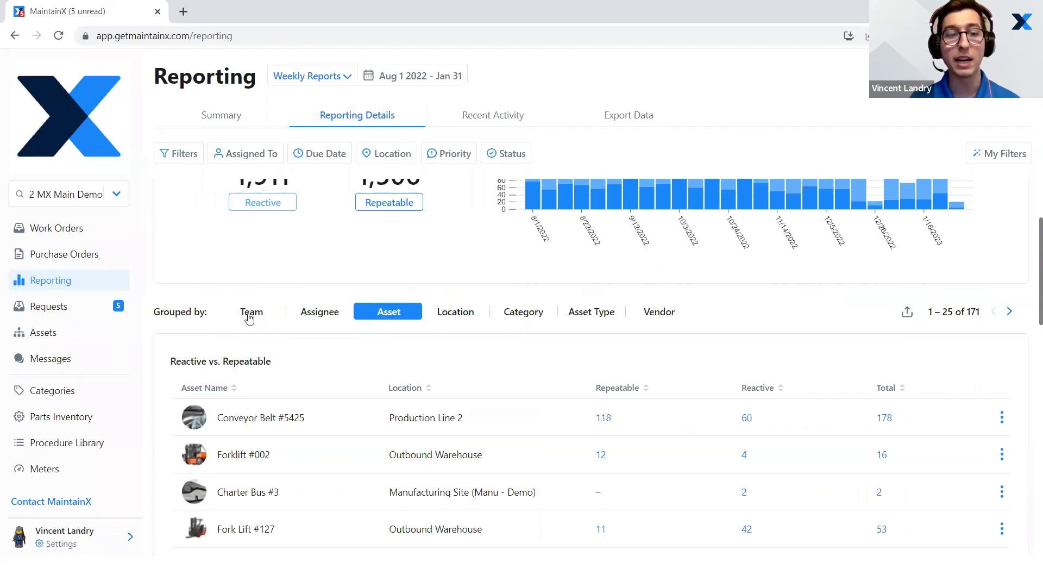
# Step: Group the table by category and sort by Reactive descending, with Critical Equipment (182) first
pyautogui.click(517, 312)
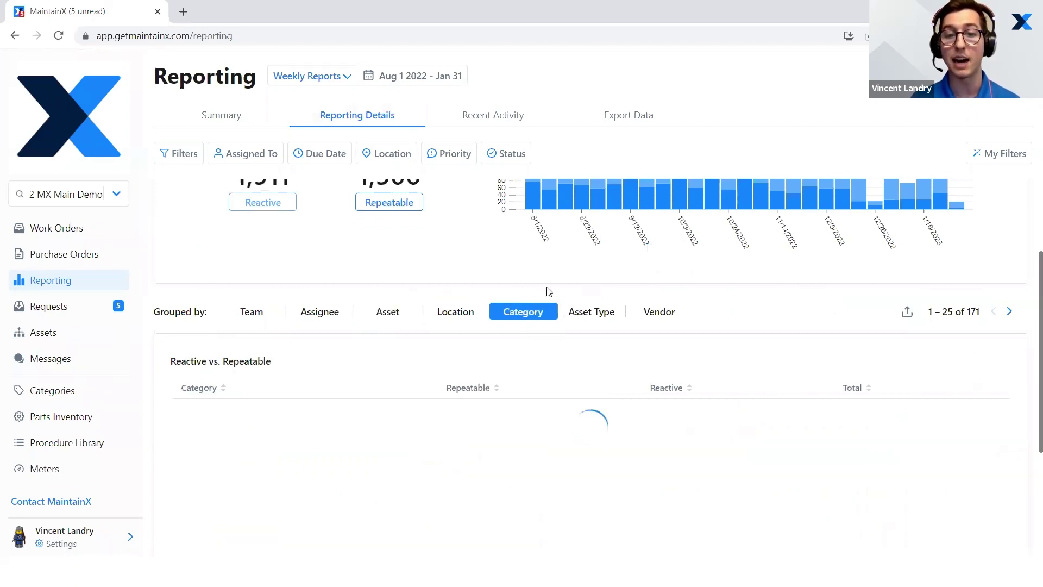
pyautogui.scroll(-1, 529, 297)
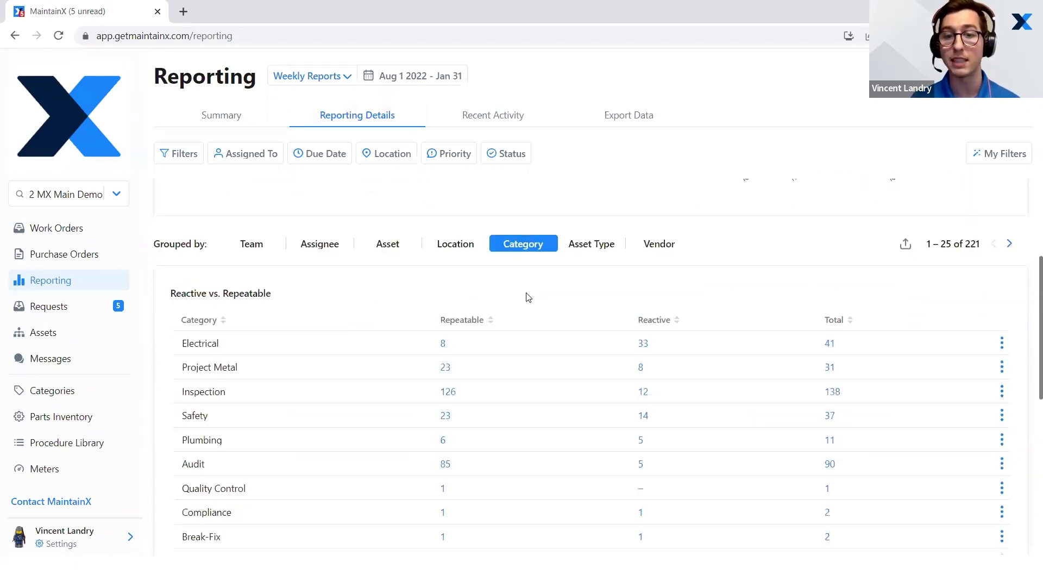
pyautogui.click(674, 324)
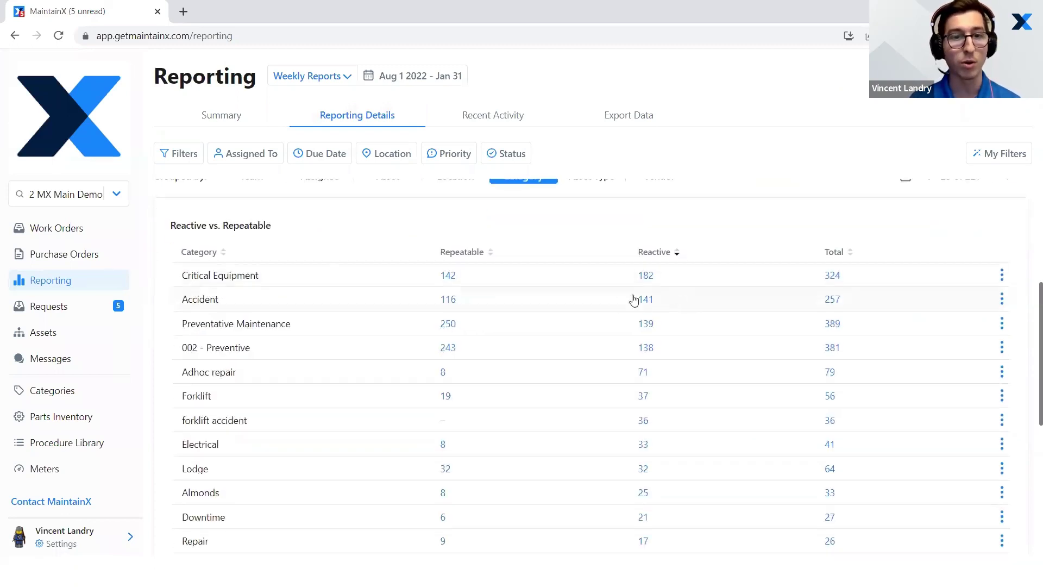
pyautogui.scroll(1, 496, 271)
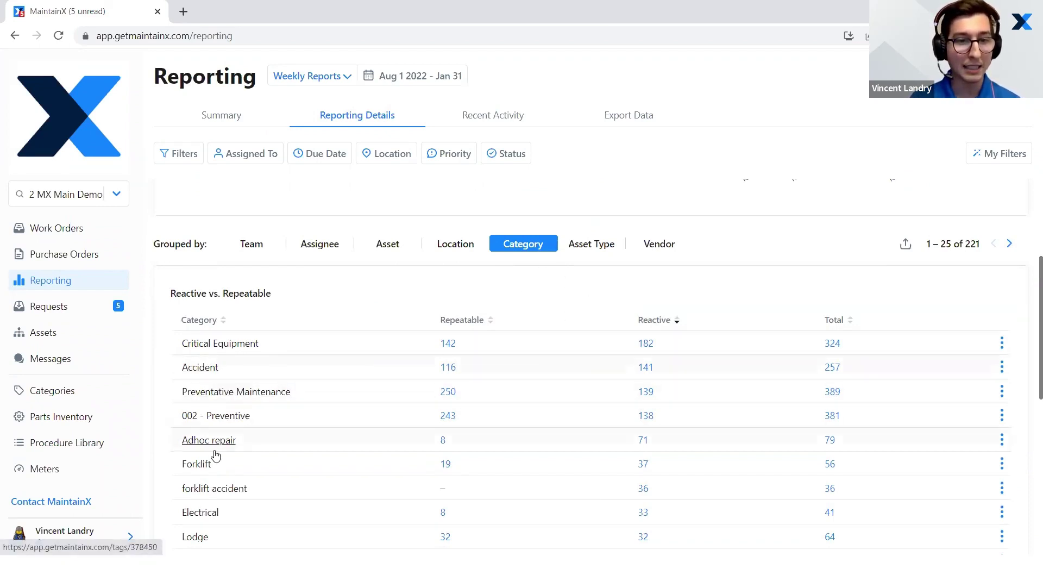
pyautogui.scroll(-1, 233, 466)
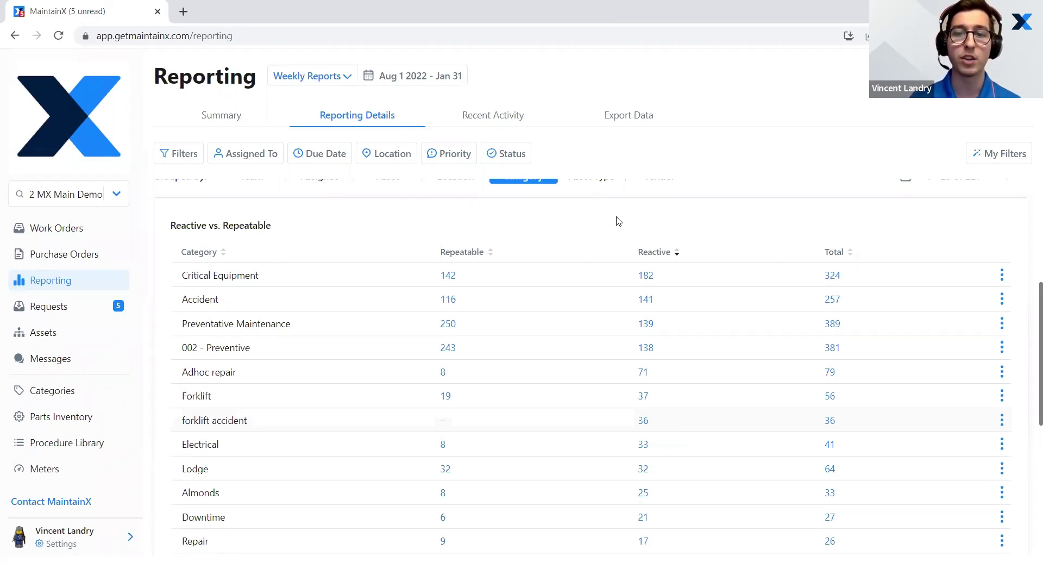
pyautogui.scroll(1, 644, 310)
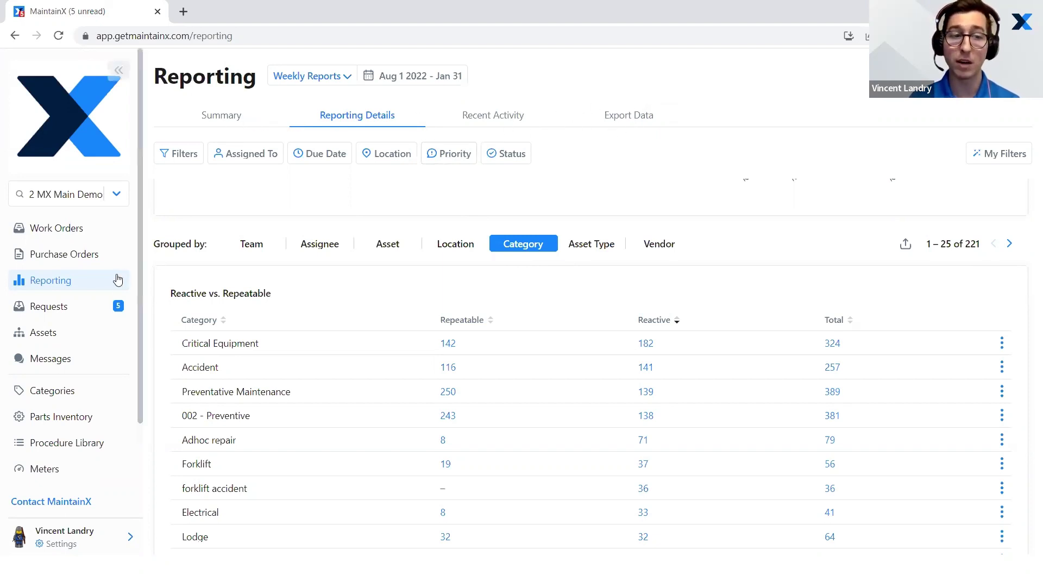
# Step: Set up the 08/01/2022–01/31/2023 work order list export in CSV (Excel) format
pyautogui.click(635, 116)
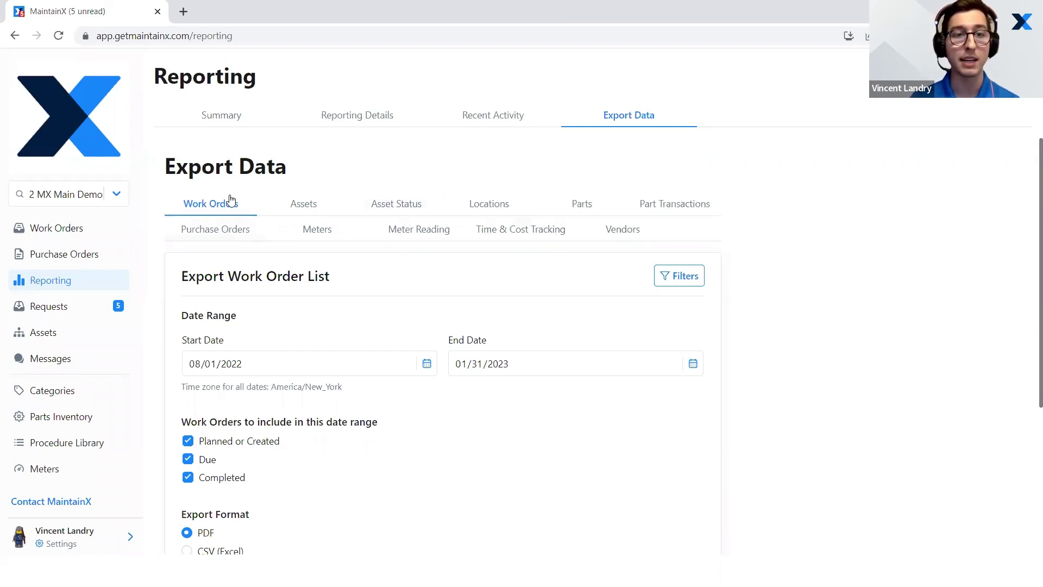
pyautogui.scroll(-1, 249, 233)
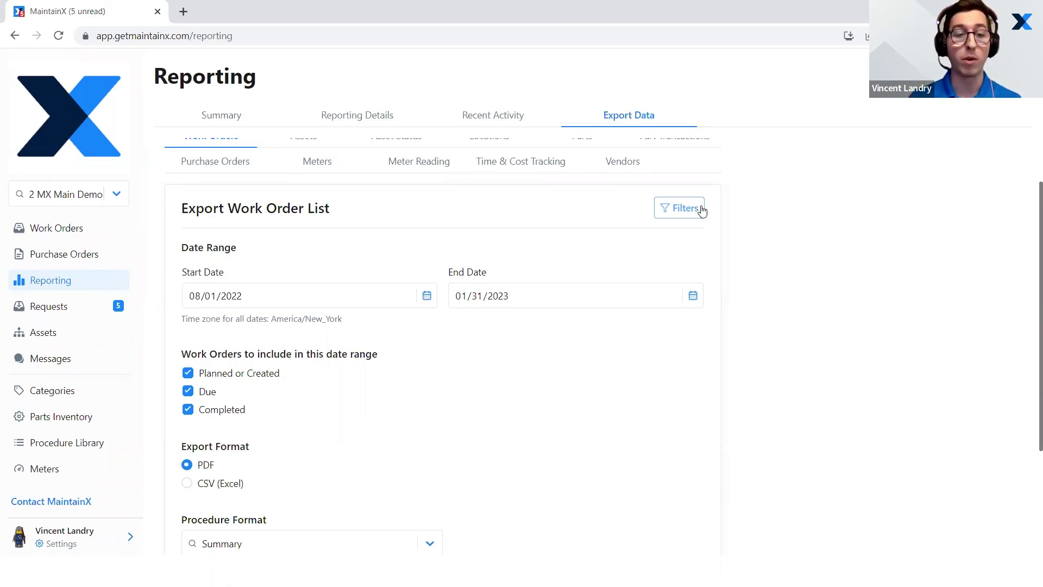
pyautogui.scroll(-3, 301, 426)
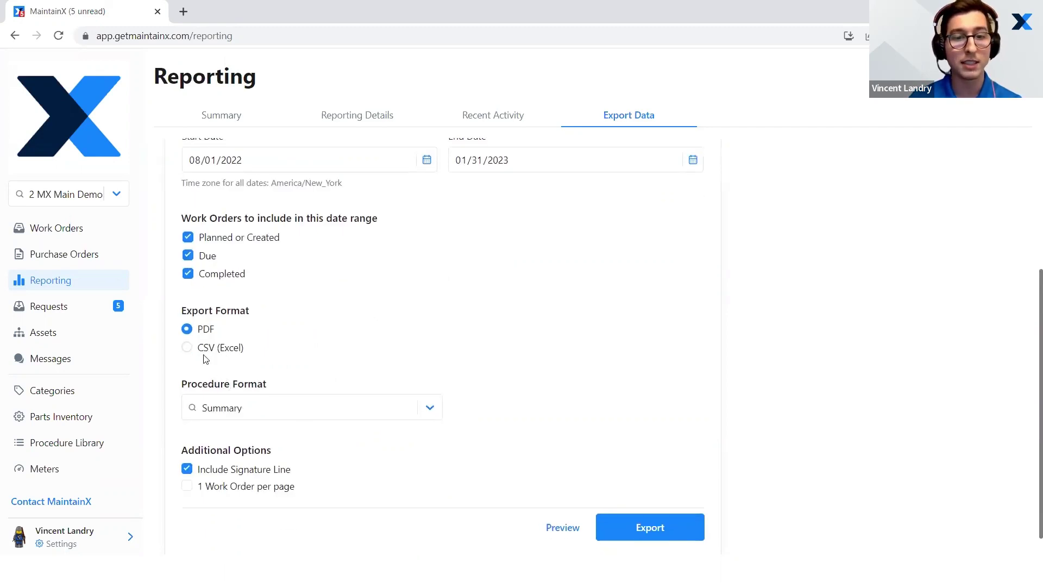
pyautogui.click(218, 352)
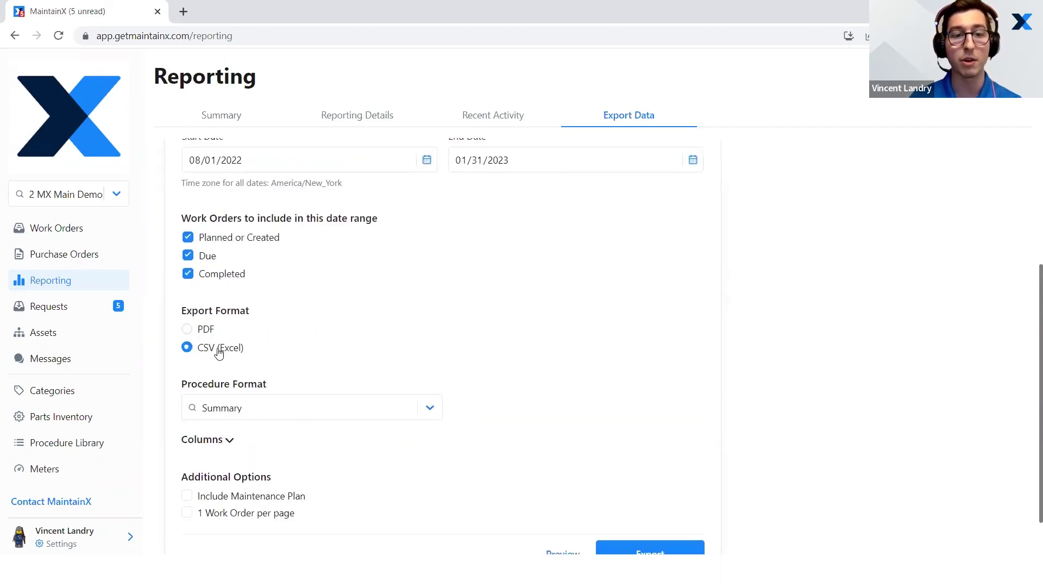
# Step: Expand the Columns section and scroll through all the checked columns
pyautogui.scroll(-1, 218, 350)
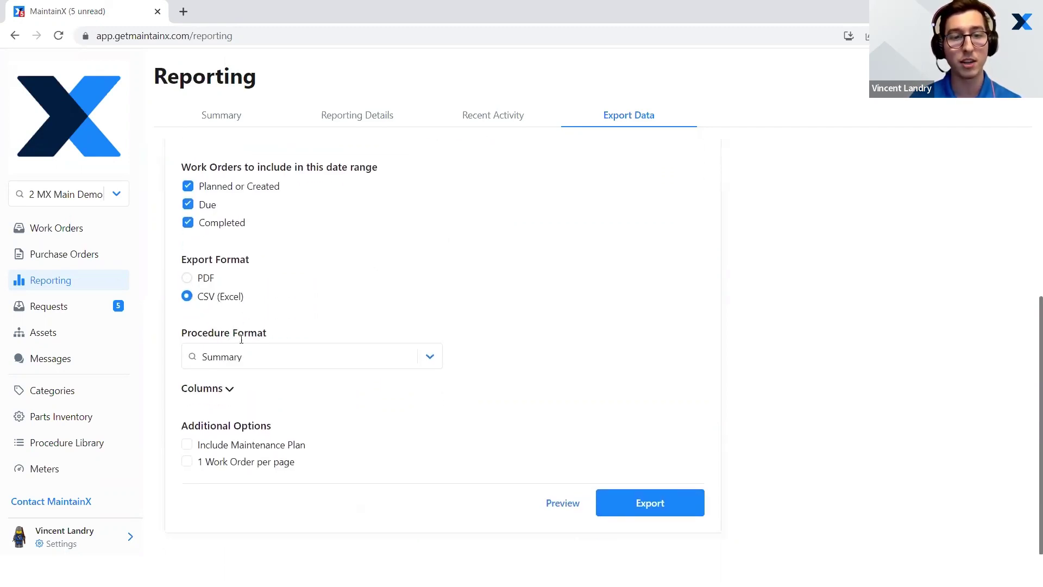
pyautogui.click(222, 389)
pyautogui.scroll(-3, 255, 358)
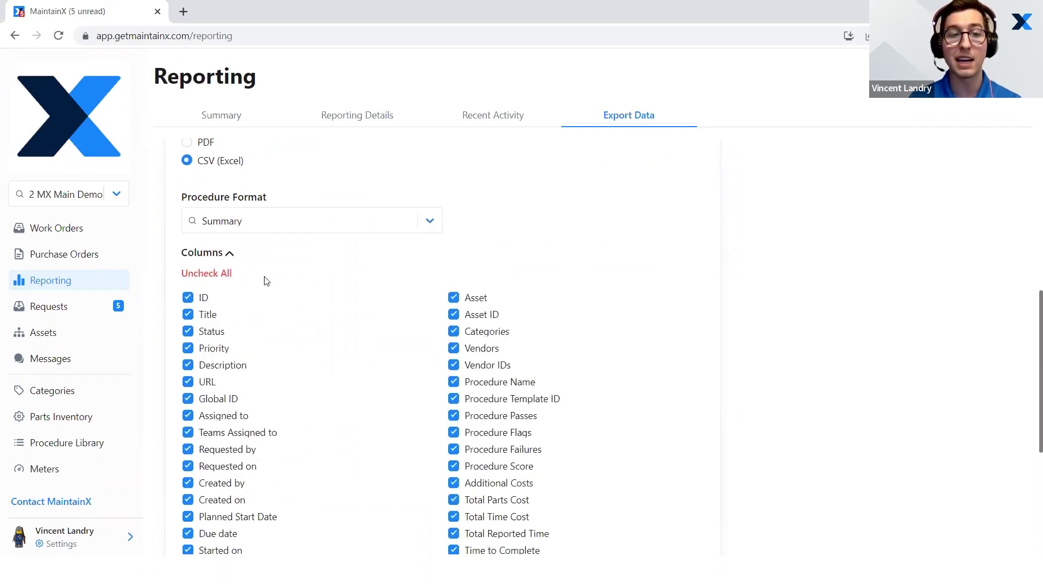
pyautogui.scroll(-1, 267, 281)
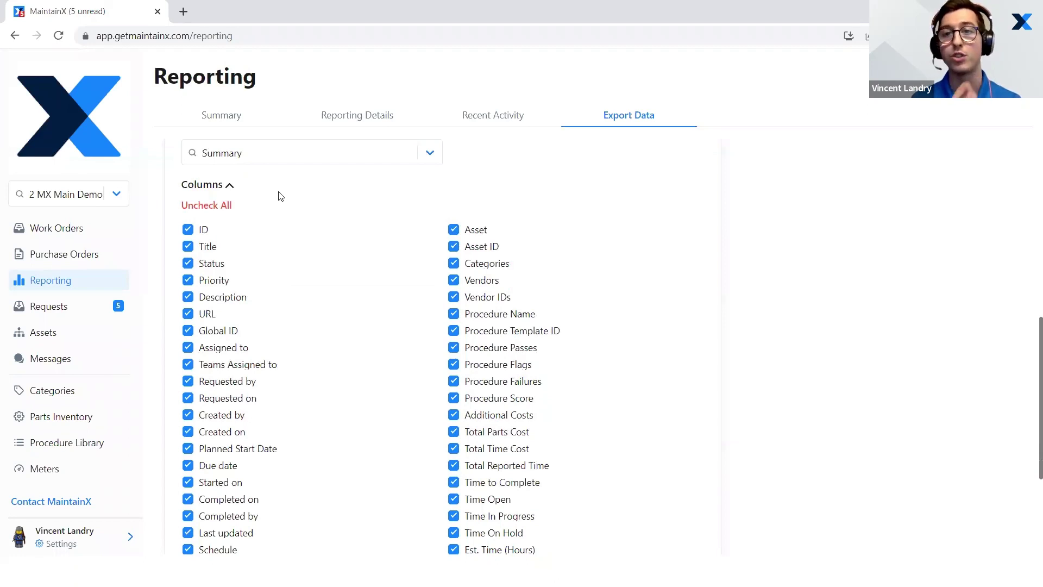
# Step: Clear all columns, then tick only Title, Status, Description, Asset, Categories and Location
pyautogui.click(223, 207)
pyautogui.scroll(-1, 230, 212)
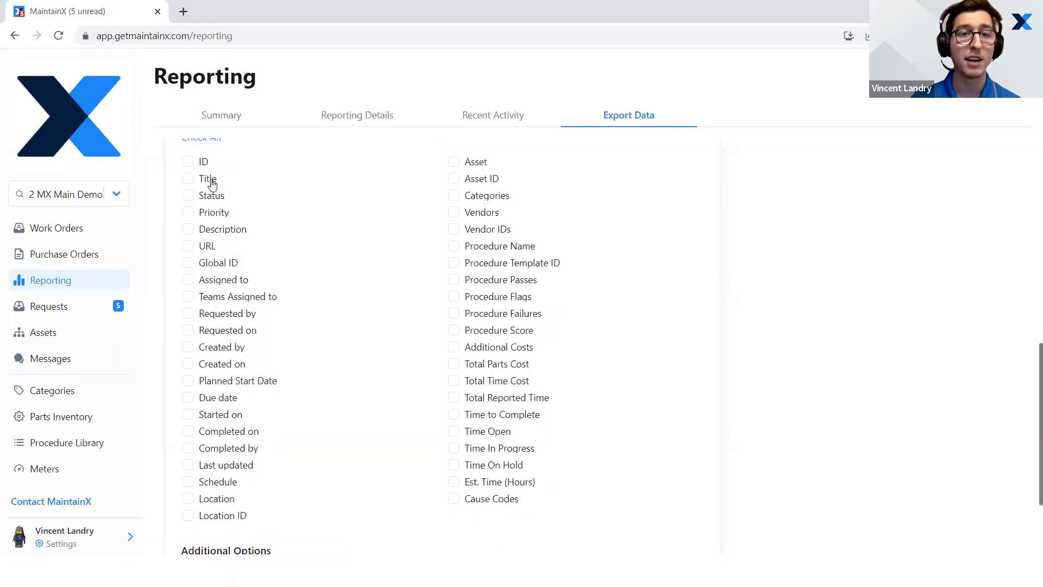
pyautogui.click(209, 180)
pyautogui.click(216, 198)
pyautogui.click(218, 231)
pyautogui.click(471, 164)
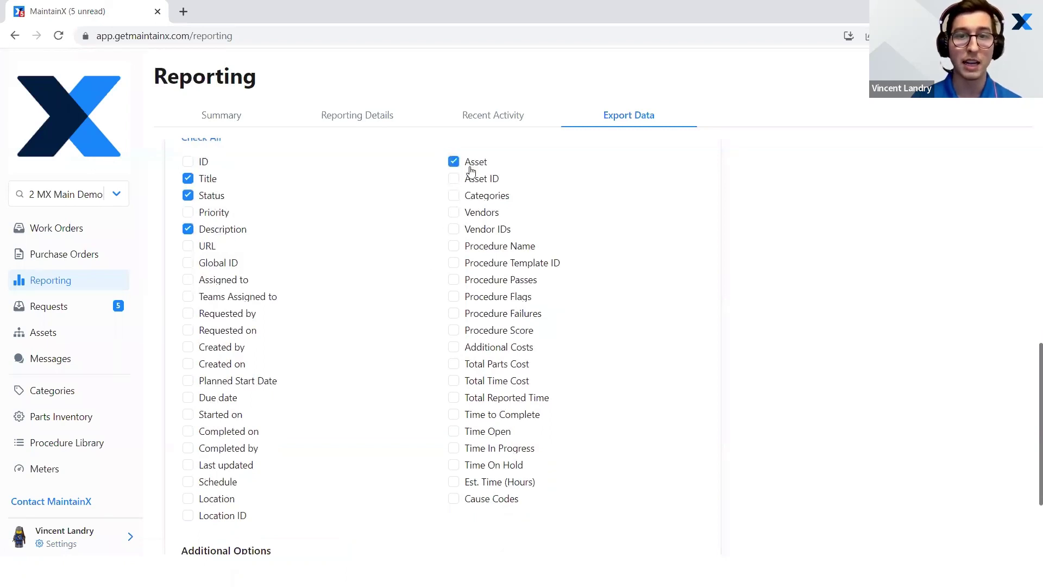
pyautogui.click(481, 200)
pyautogui.click(224, 503)
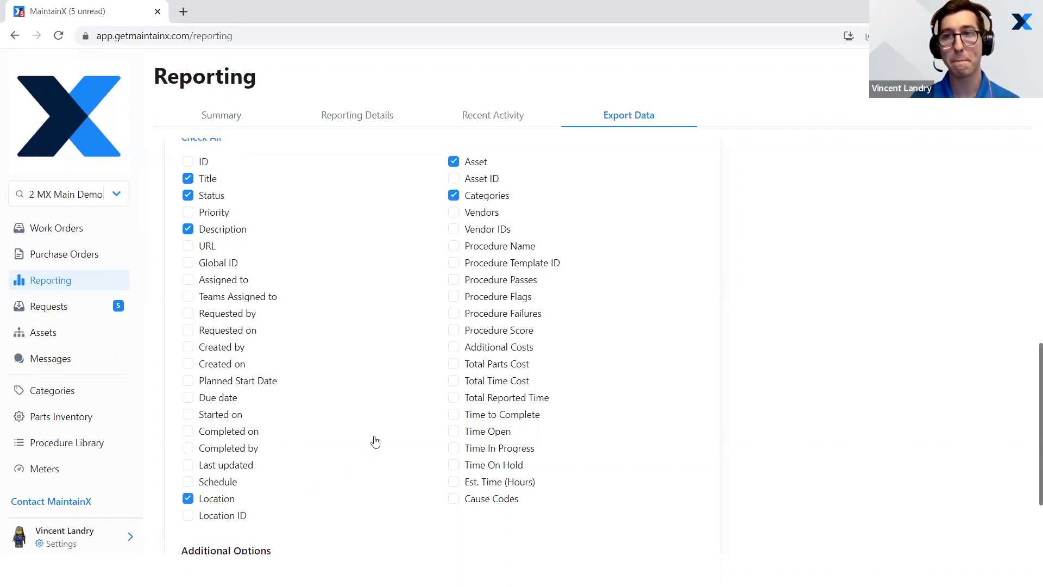
pyautogui.scroll(-3, 375, 441)
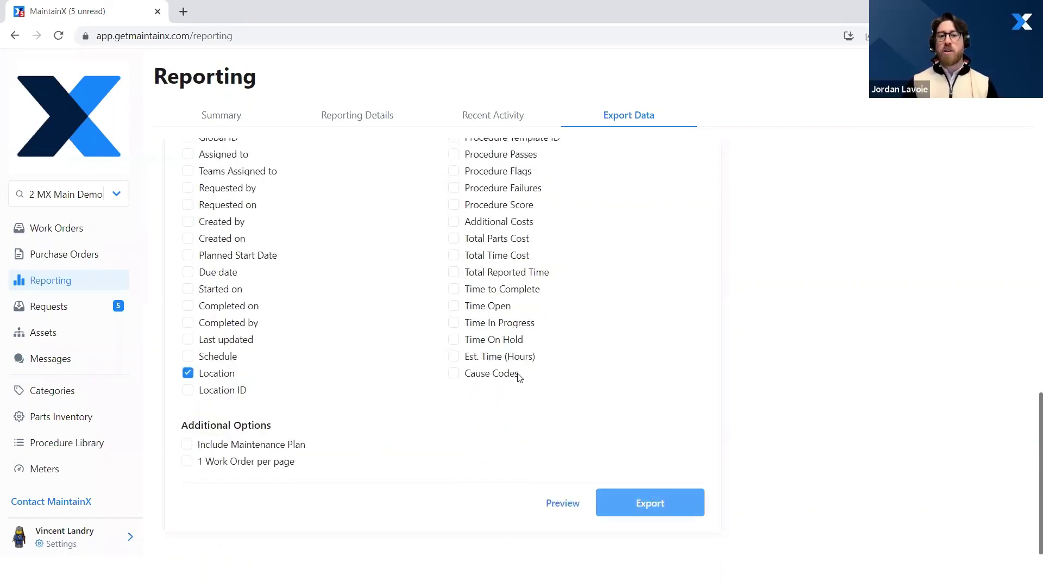
pyautogui.scroll(10, 484, 346)
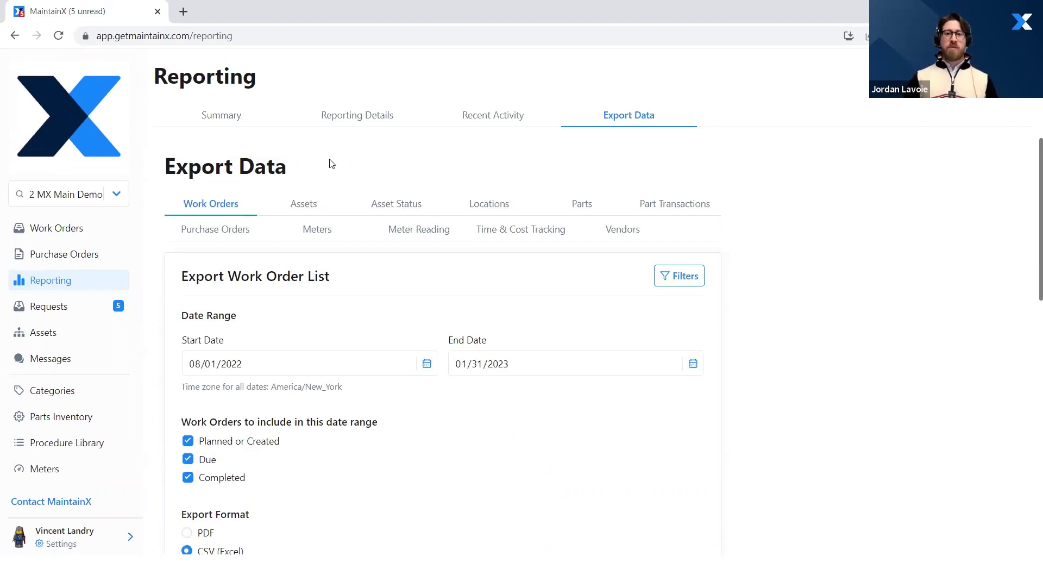
# Step: Return to the Reporting Summary tab and look over the Status and Priority cards
pyautogui.click(233, 117)
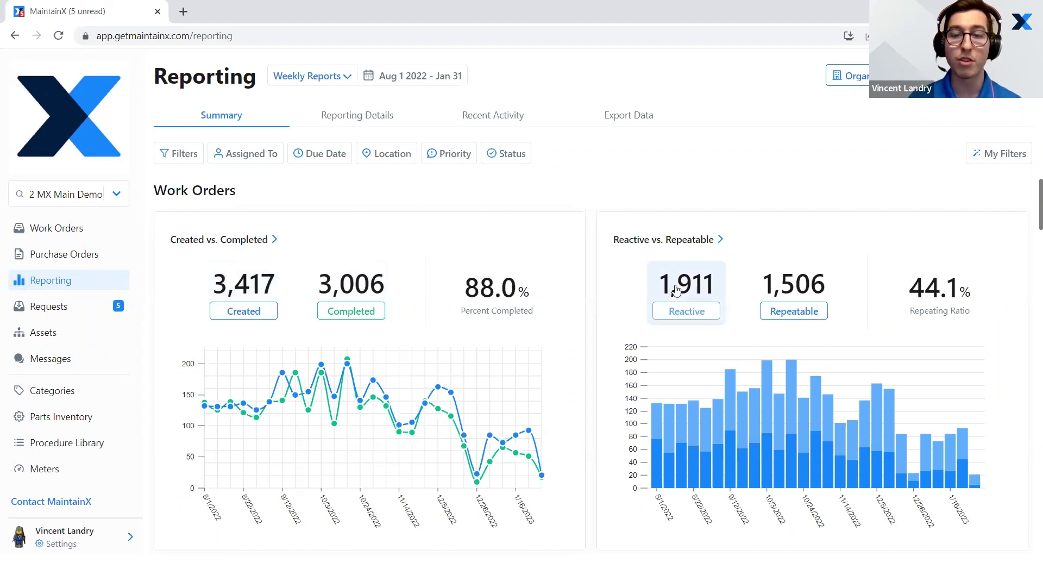
pyautogui.scroll(-5, 685, 293)
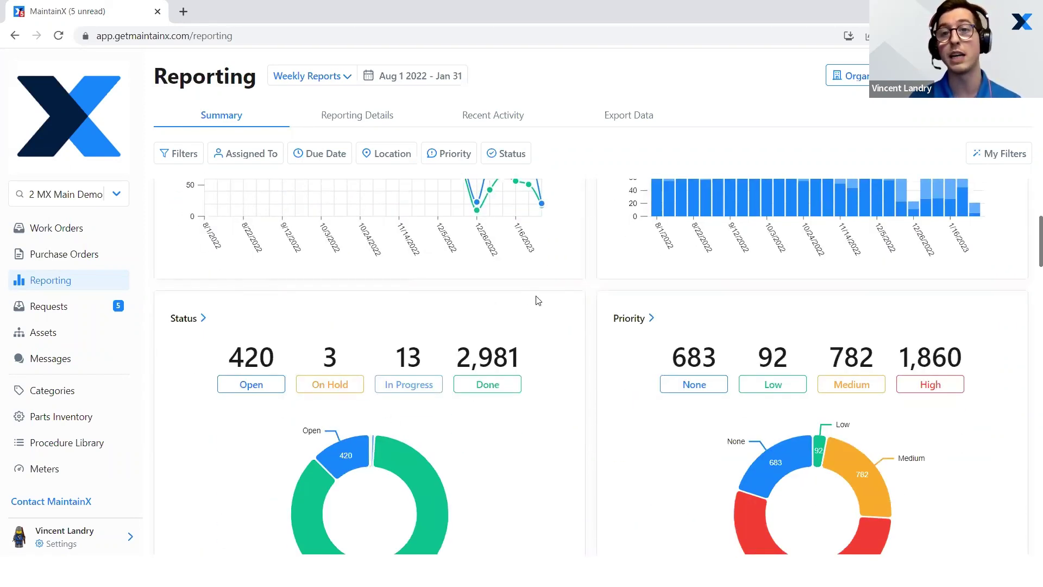
pyautogui.scroll(1, 520, 319)
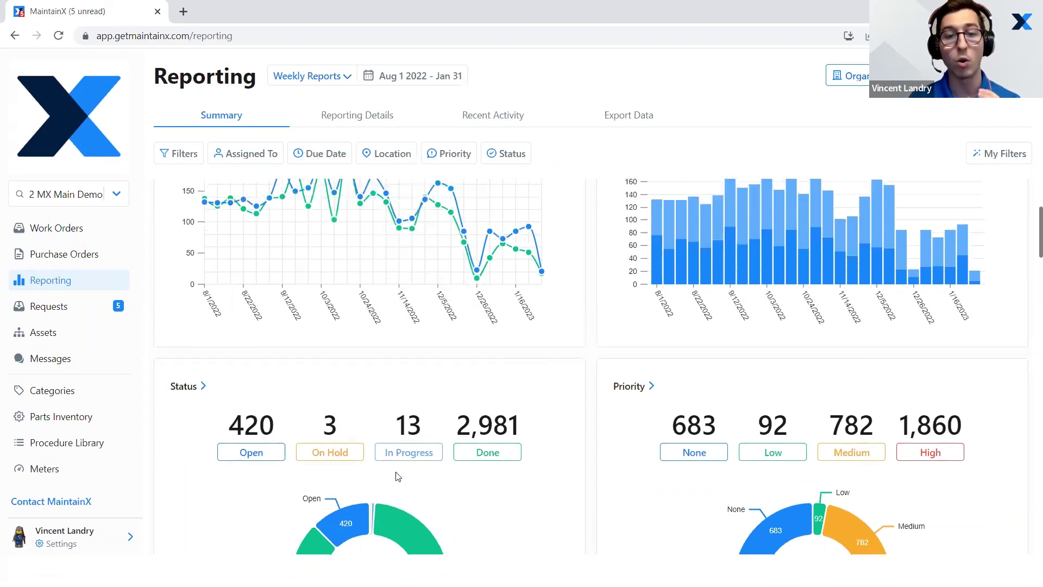
pyautogui.scroll(2, 590, 298)
pyautogui.scroll(2, 590, 298)
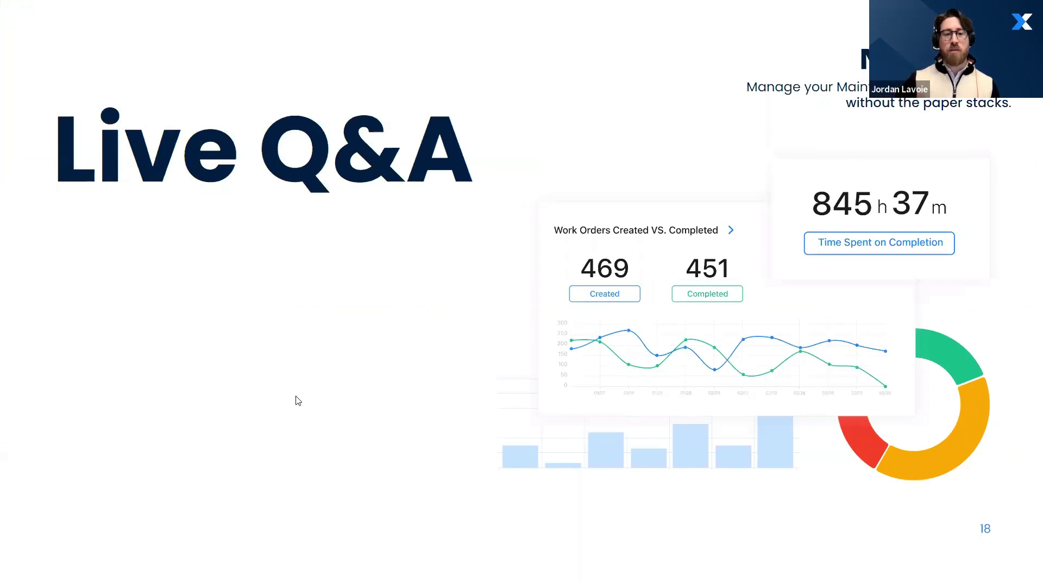
# Step: Advance the slides to the closing 'Thank You.' slide
pyautogui.press('Right')
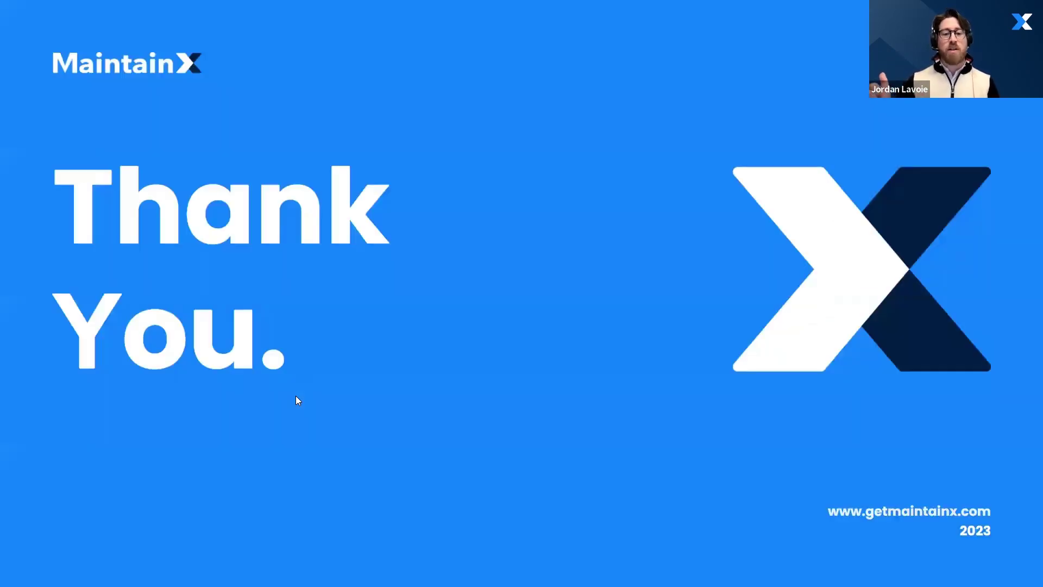